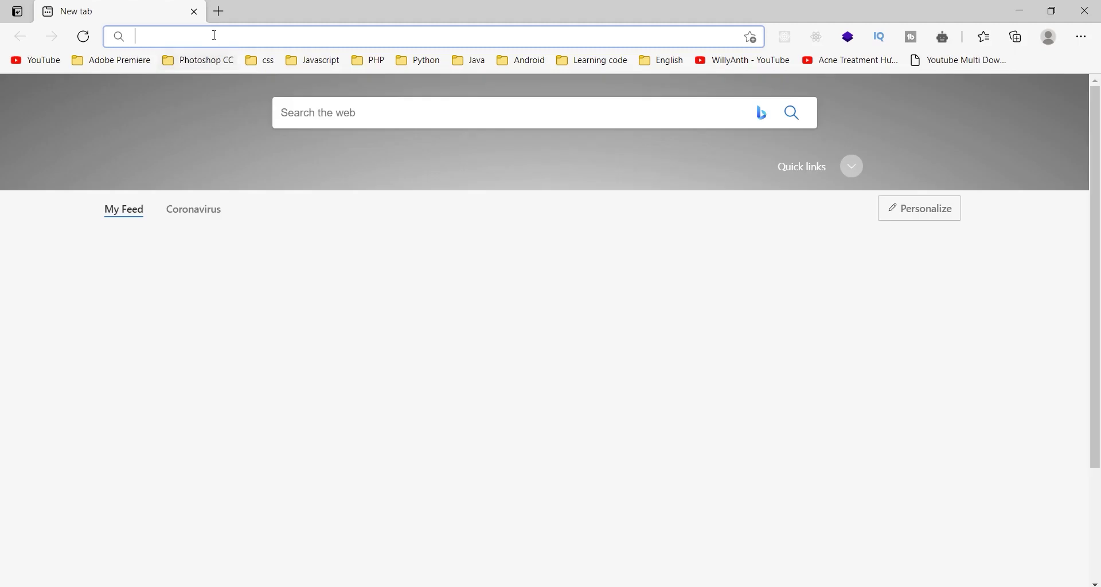
- Search the web for "python" and open the official Python.org website from the results
text(py)
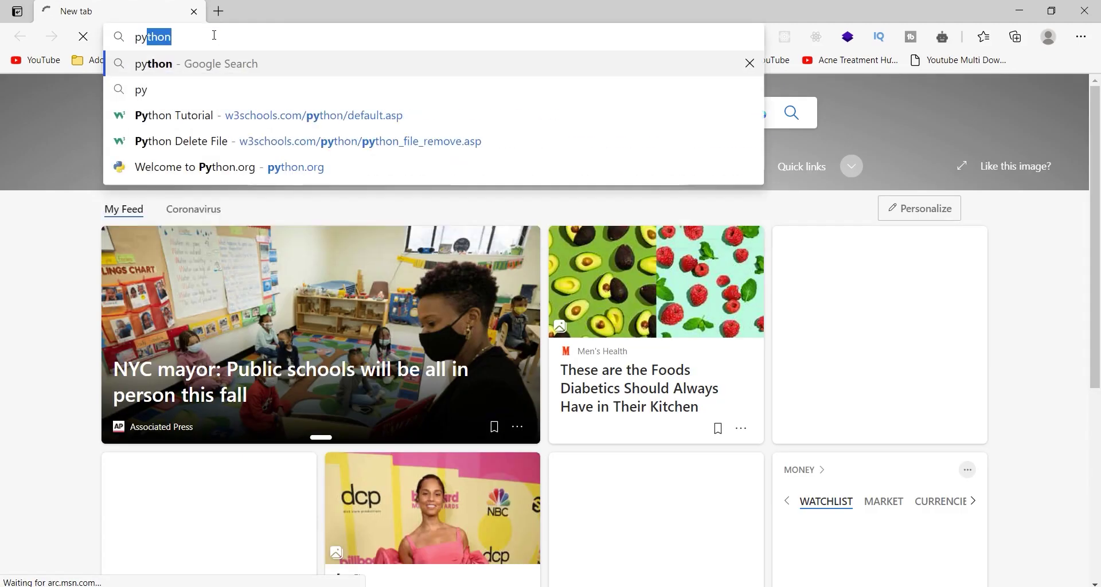
text(thon)
key(Return)
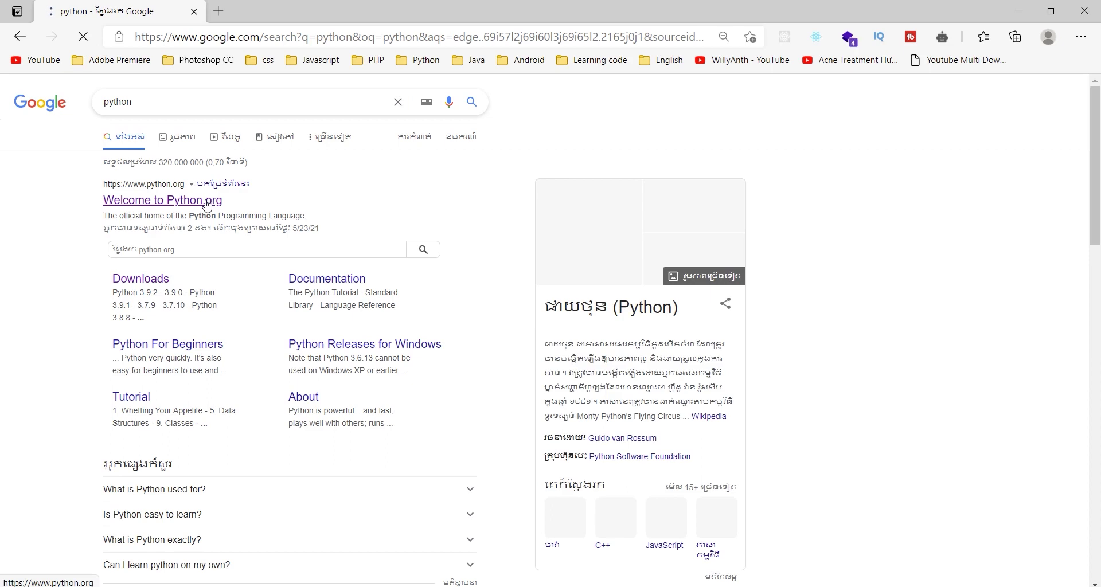
click(207, 200)
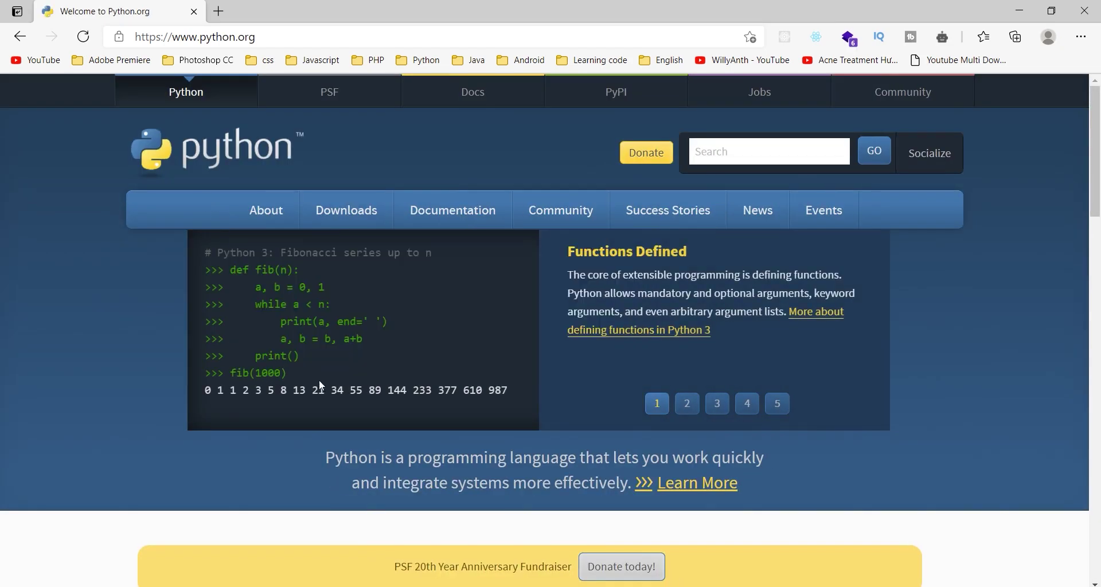
- Download the Python 3.9.5 installer for Windows from the site's downloads page
click(334, 213)
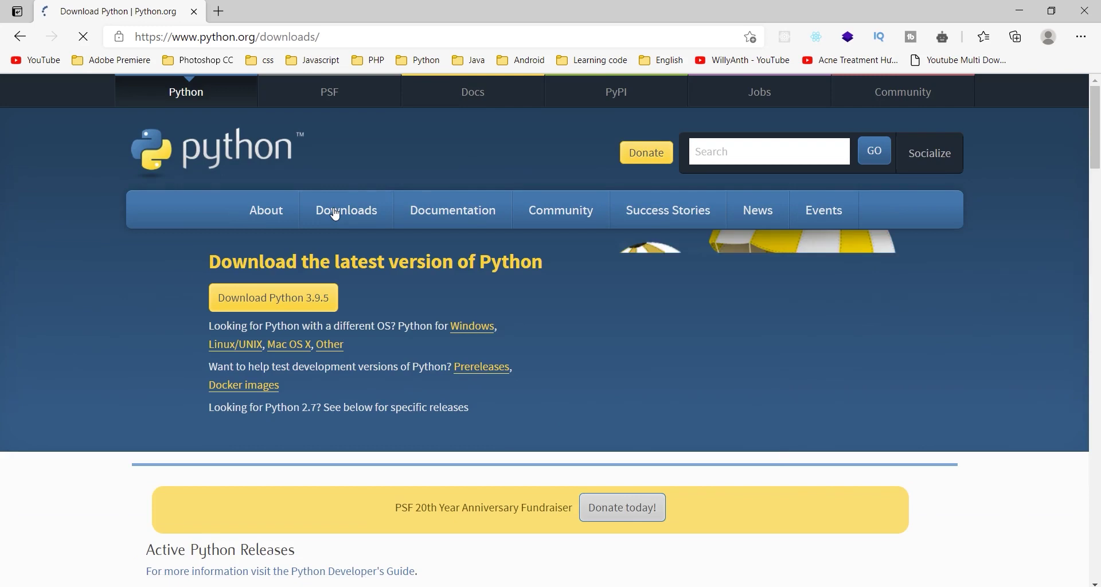
scroll(335, 215, down, 1)
click(297, 224)
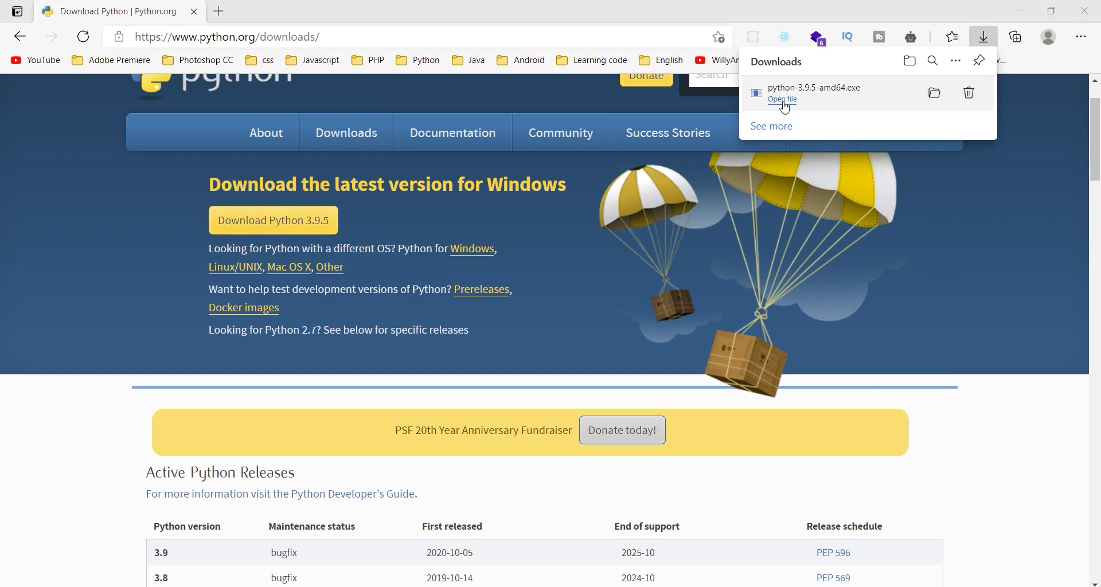
- Launch python-3.9.5-amd64.exe from the Downloads folder and start installing Python with the option to add it to PATH
click(783, 100)
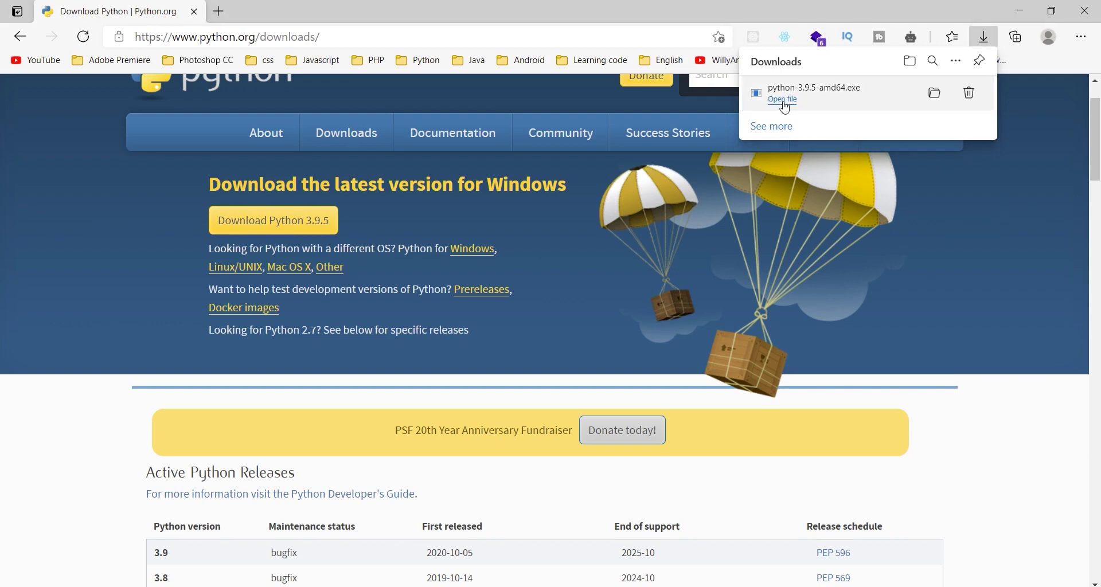
click(934, 93)
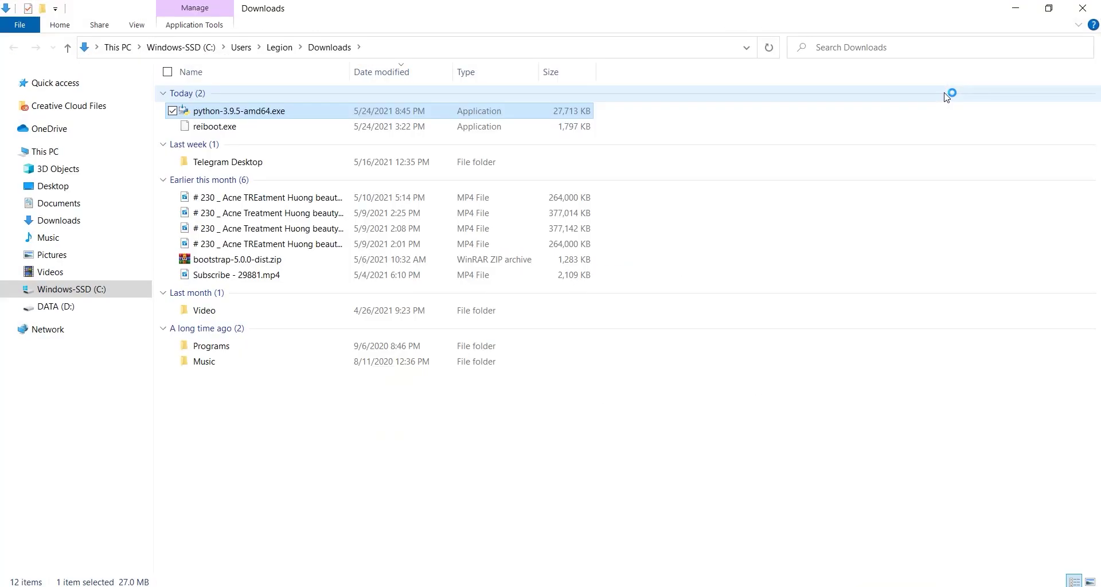
right_click(329, 112)
click(364, 135)
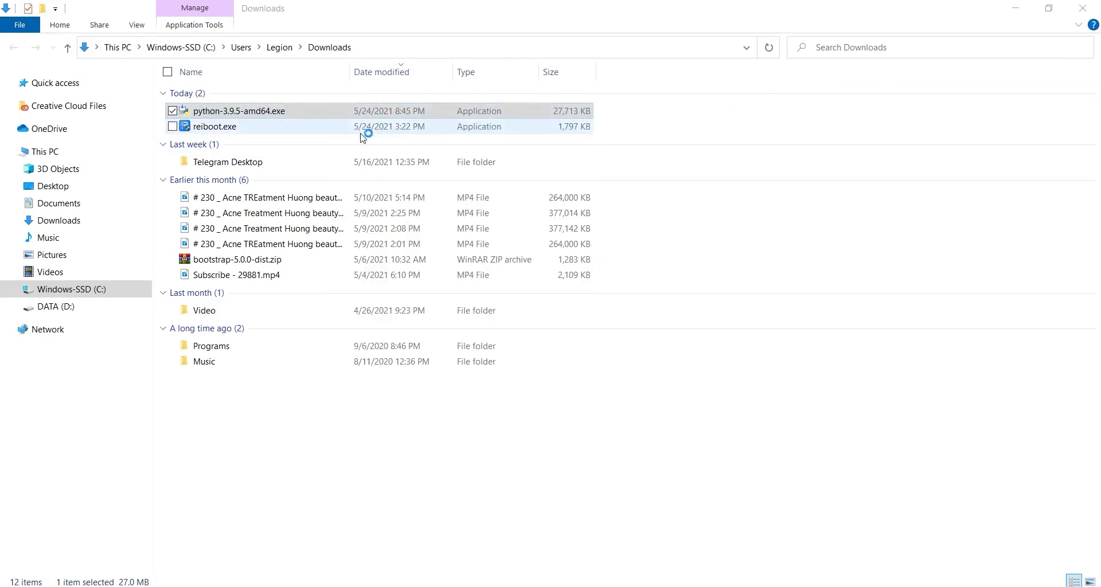
click(453, 424)
click(505, 270)
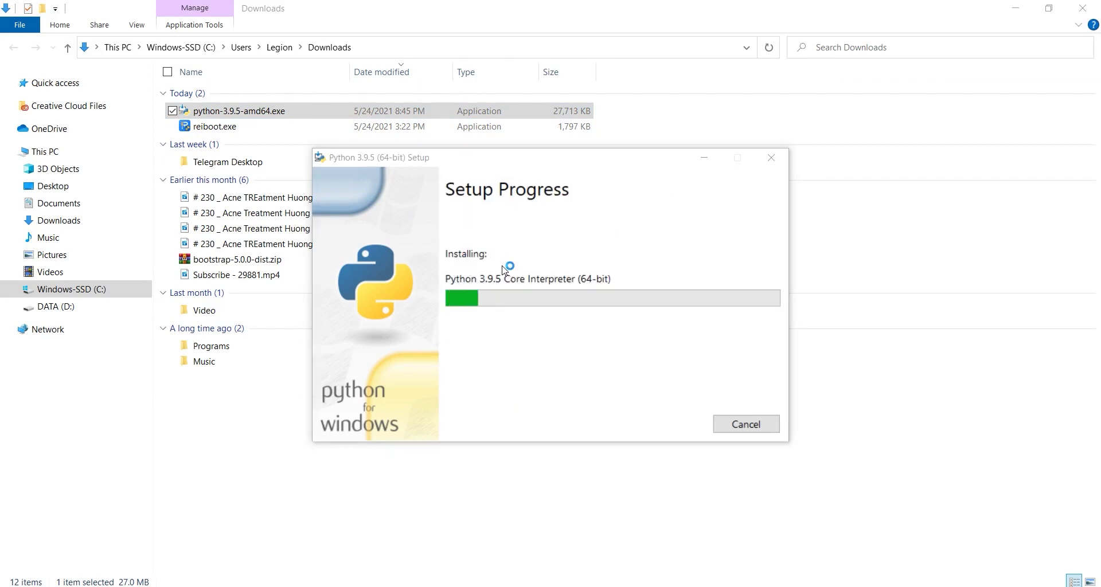
- Clear away the Downloads folder and browser windows, and close the Python setup once installation completes
click(1082, 8)
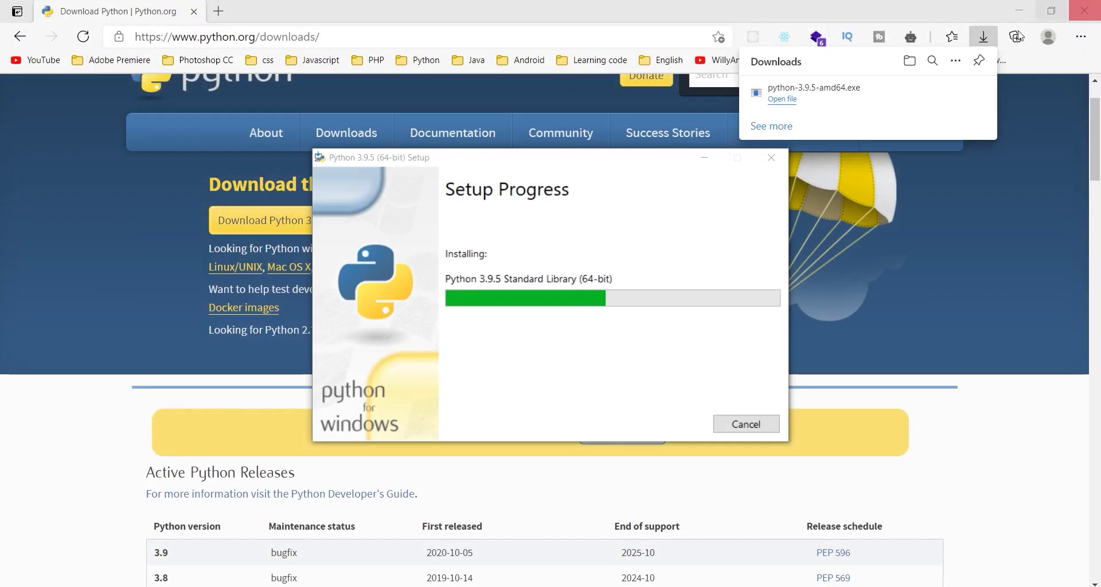
click(1019, 11)
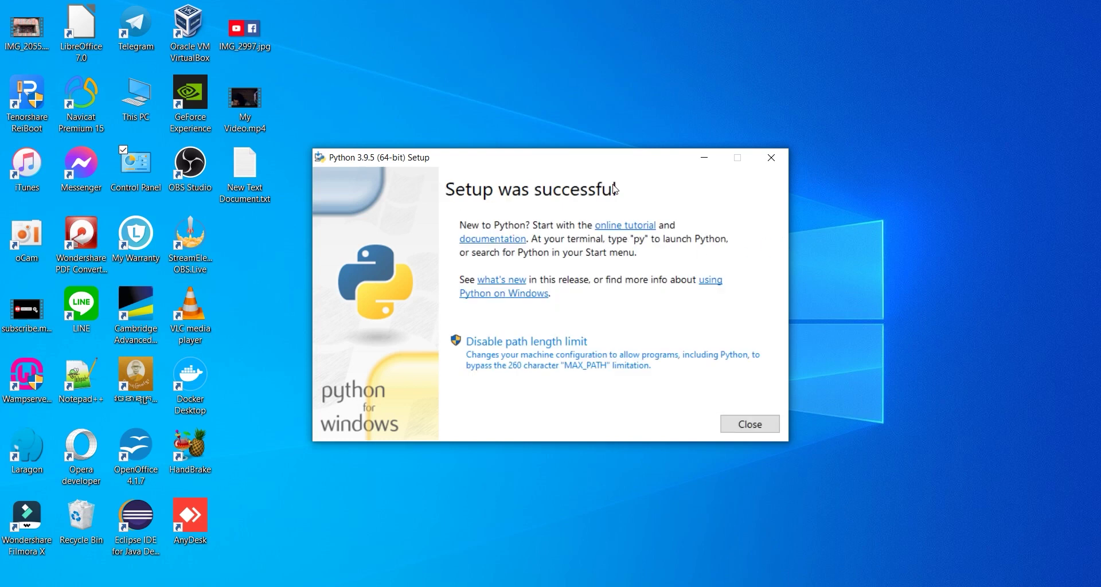
click(744, 423)
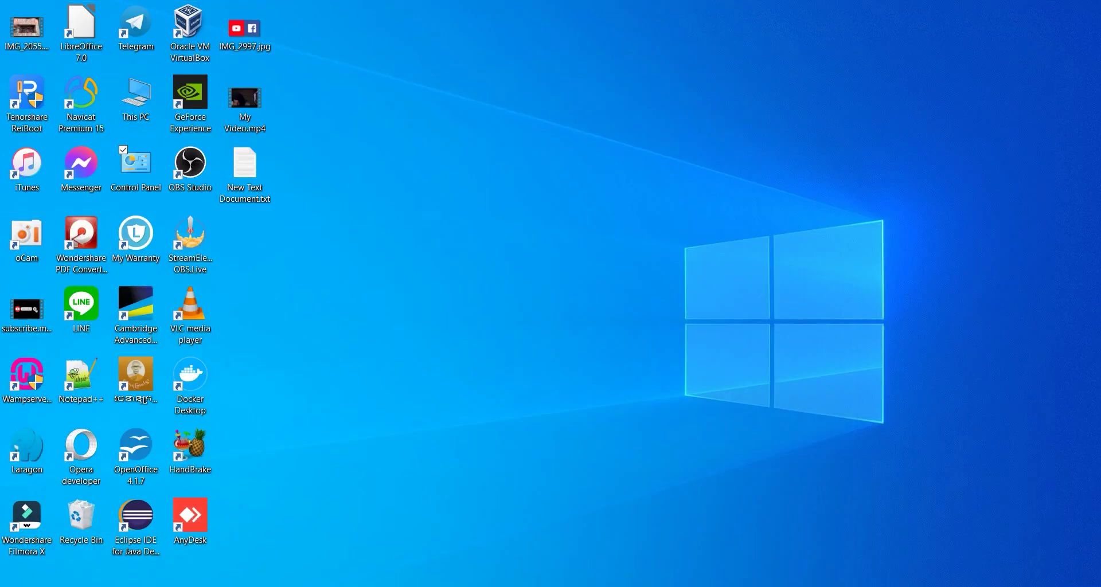
- Open Command Prompt and try to check the installed Python version with "python -version"
key(super)
text(cmd)
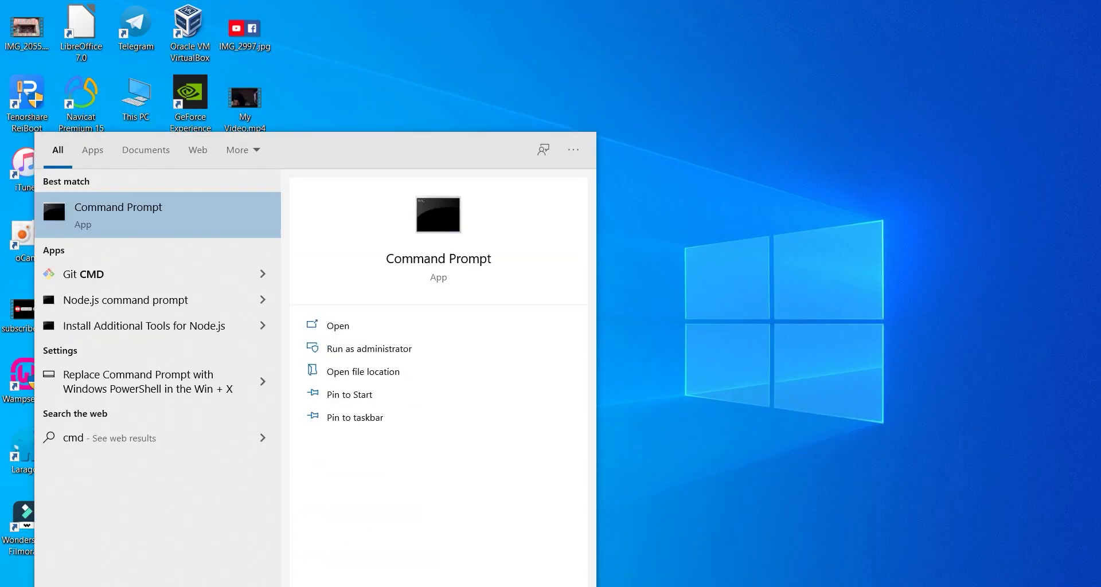
click(219, 222)
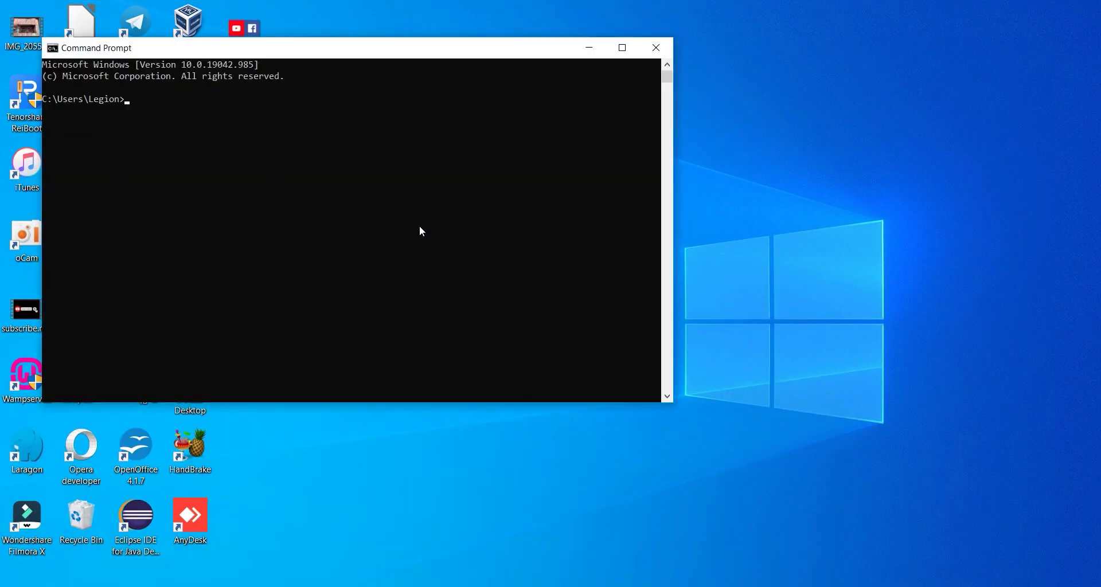
text(python -version)
key(Return)
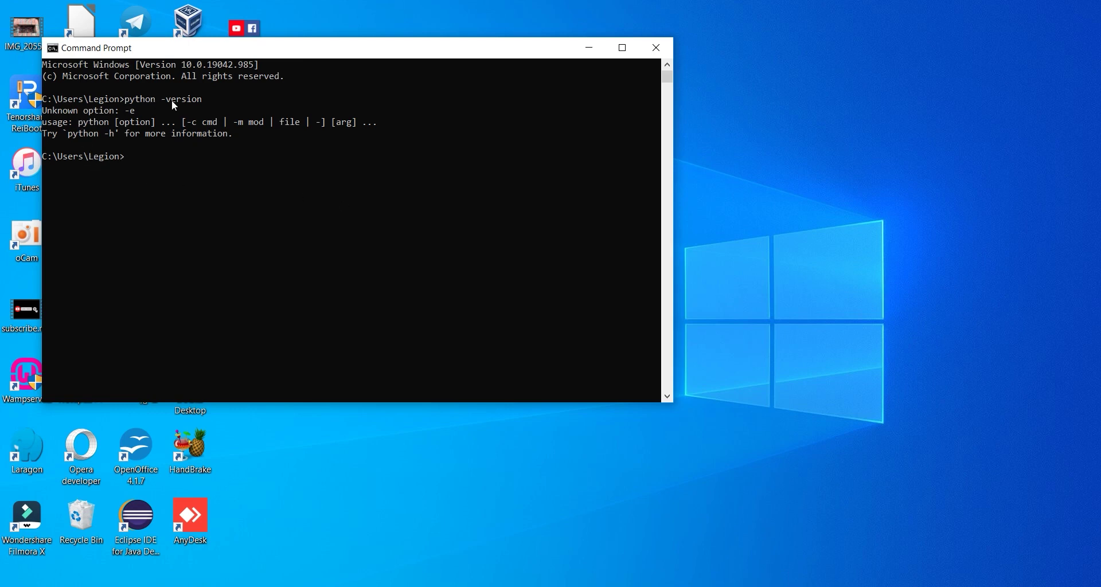
- Check the installed Python version by running "python --version", then close Command Prompt
key(Up)
key(BackSpace)
key(BackSpace)
key(BackSpace)
key(BackSpace)
key(BackSpace)
key(BackSpace)
key(BackSpace)
text(-version)
key(Return)
drag(112, 173, 81, 173)
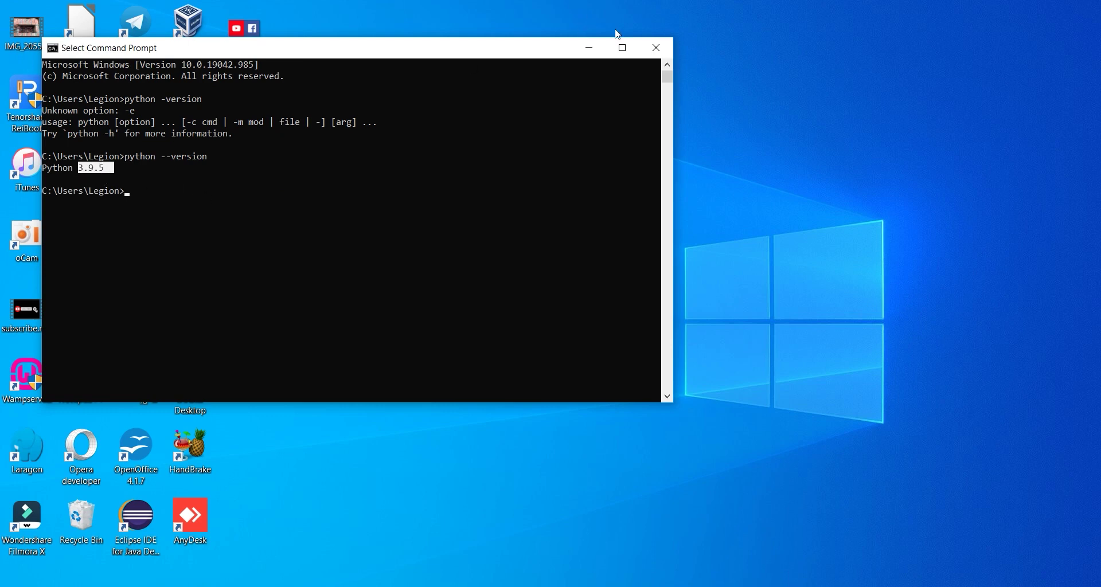
click(654, 46)
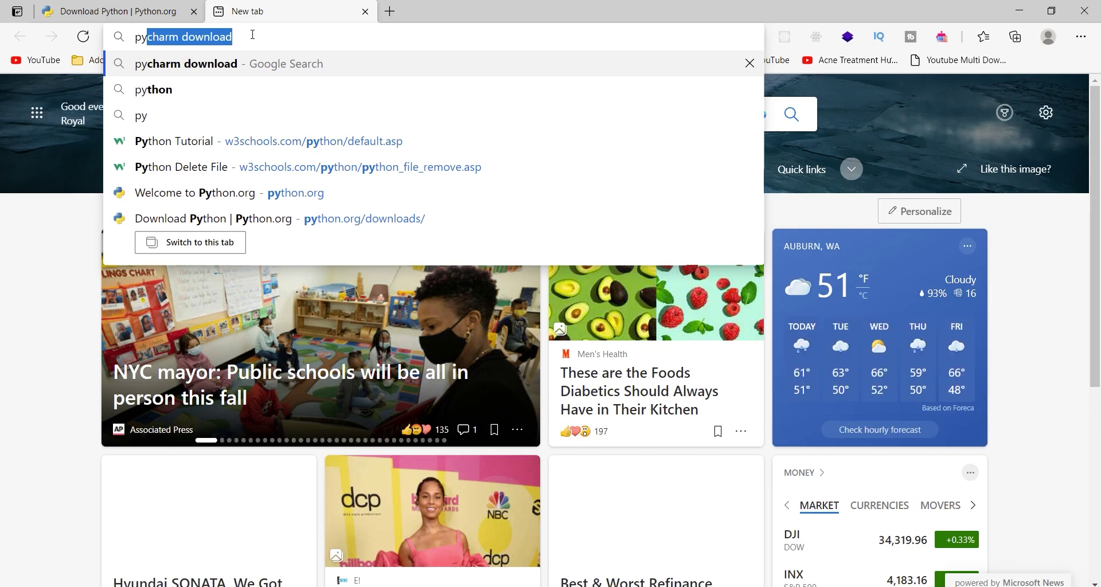
- Search the web for "pycharm download" and download PyCharm Community for Windows from the JetBrains site, dismissing the cookie notice
key(Return)
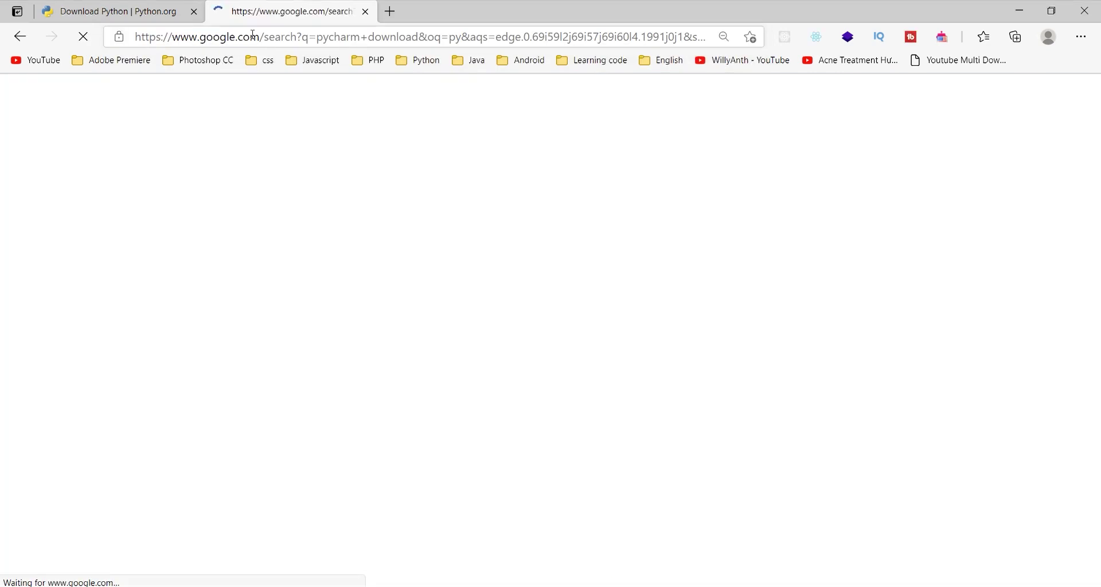
click(282, 199)
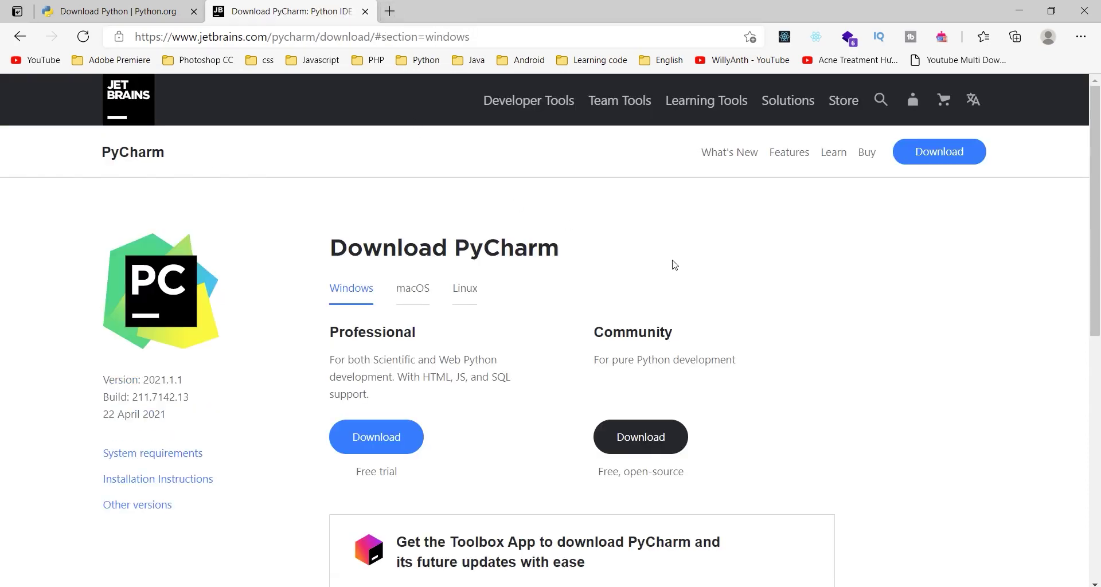
scroll(674, 264, down, 1)
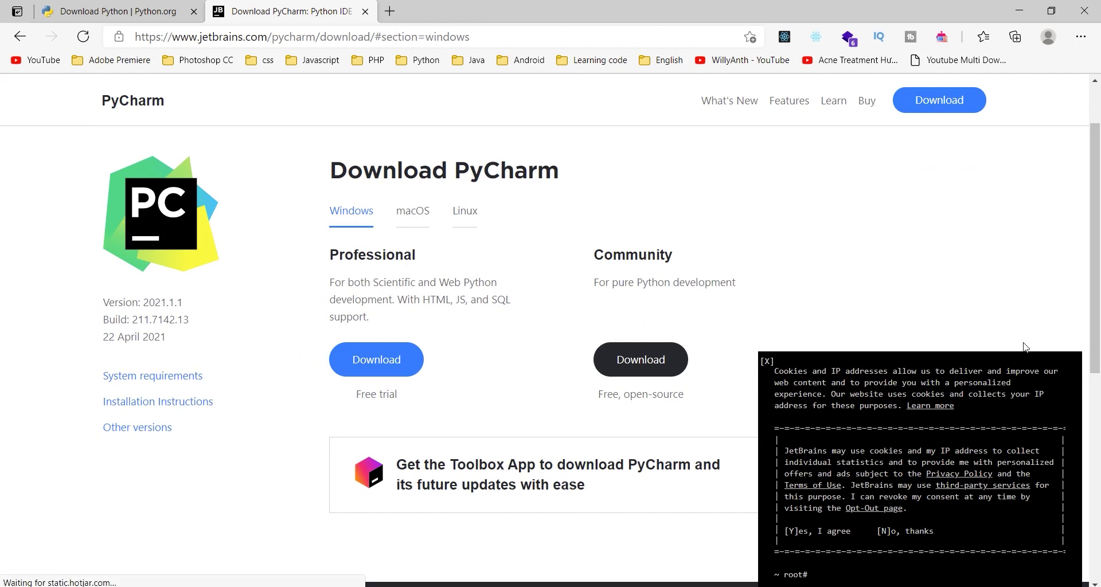
click(767, 362)
click(647, 364)
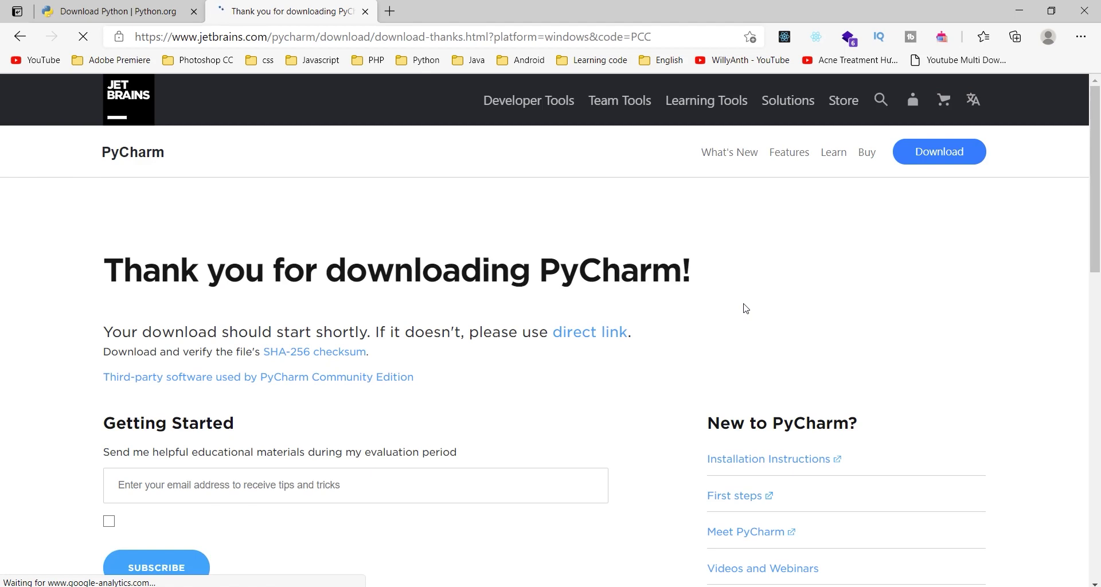
- Show the downloaded pycharm-community-2021.1.1.exe in the Downloads folder and launch the installer
click(121, 12)
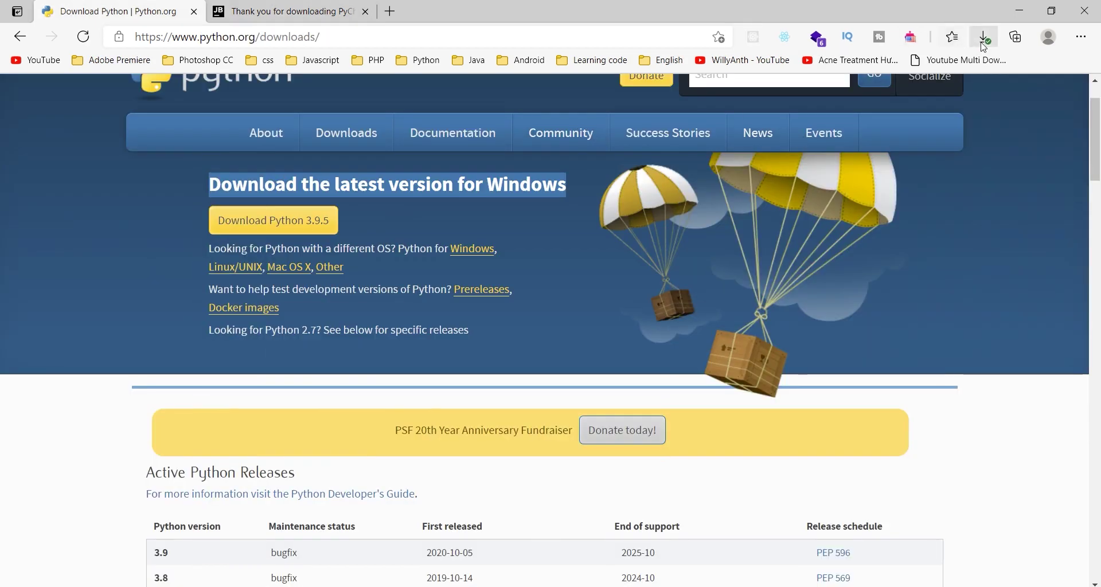
click(983, 38)
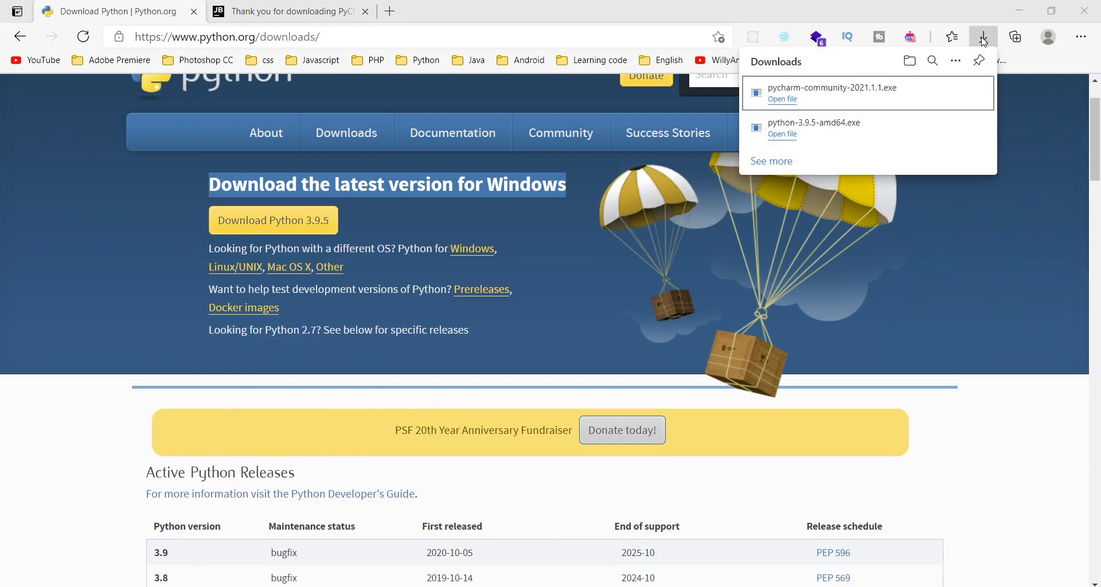
click(942, 97)
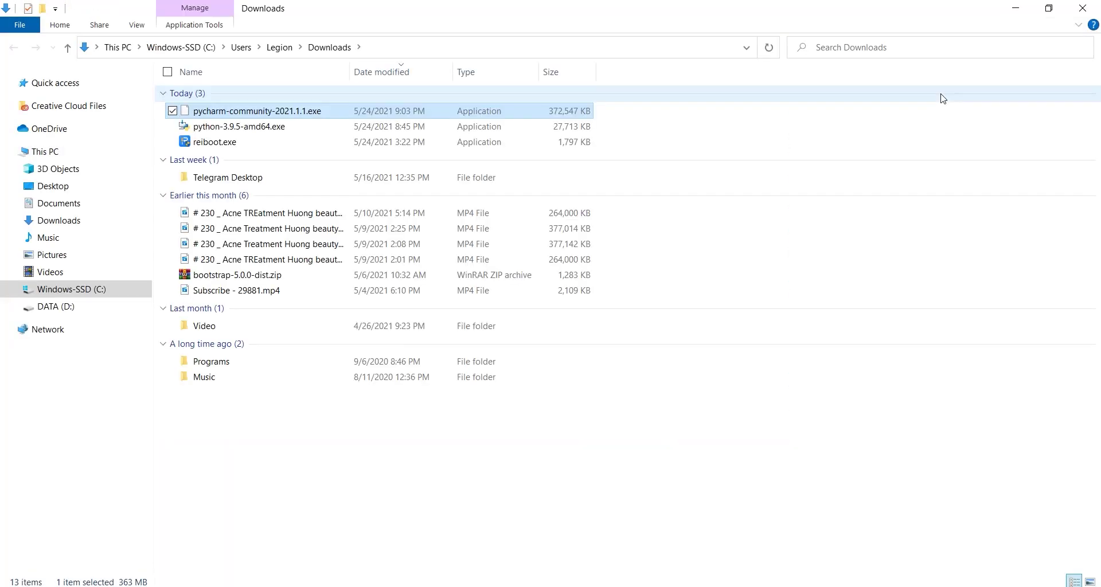
right_click(281, 111)
click(317, 123)
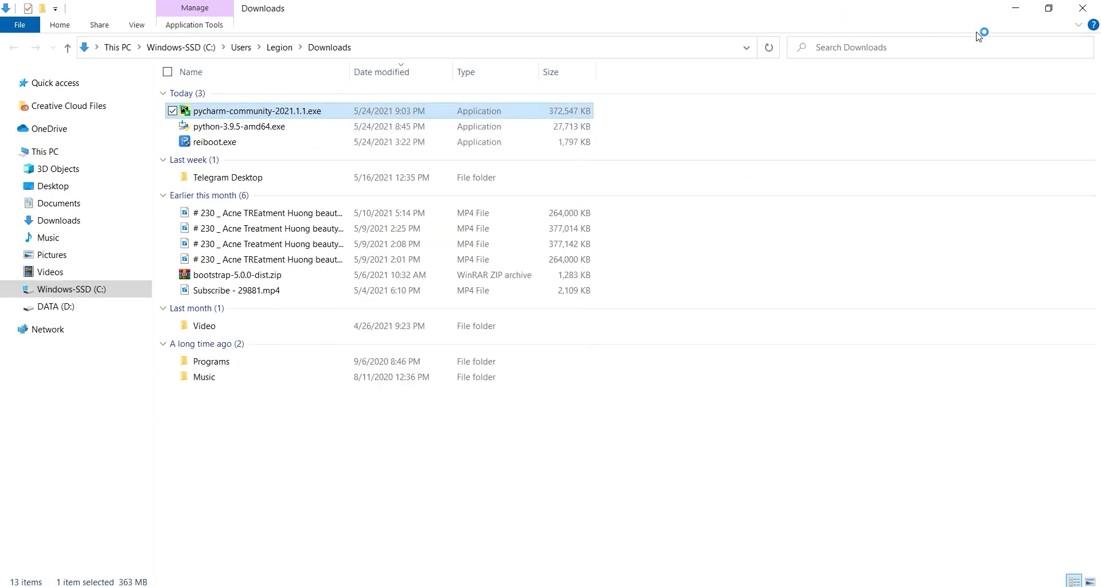
- Minimize the Downloads folder and browser windows to uncover the PyCharm setup wizard
click(1015, 8)
double_click(1002, 14)
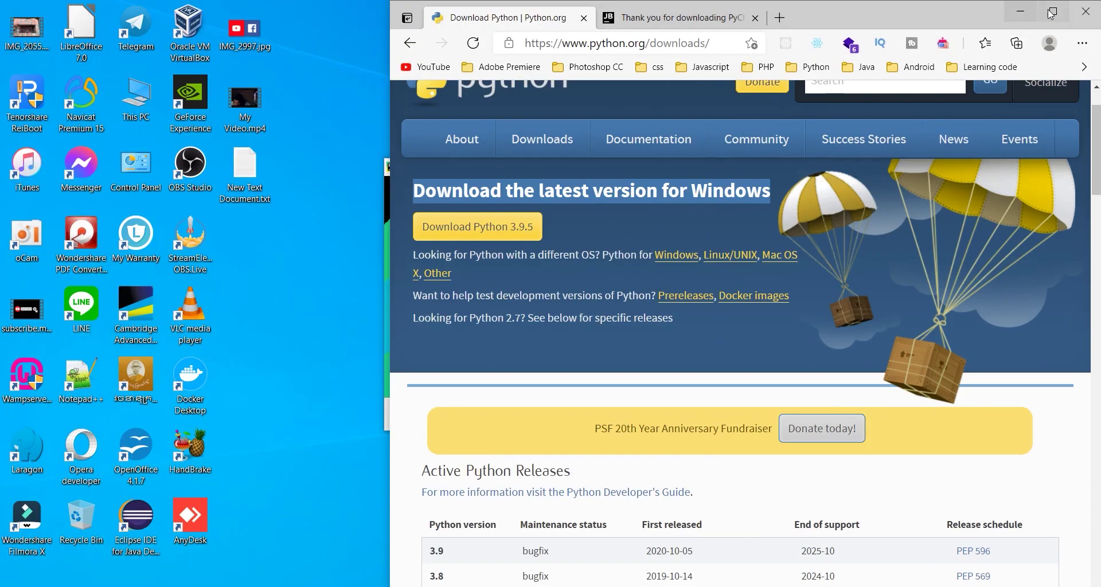
double_click(1003, 13)
click(1019, 12)
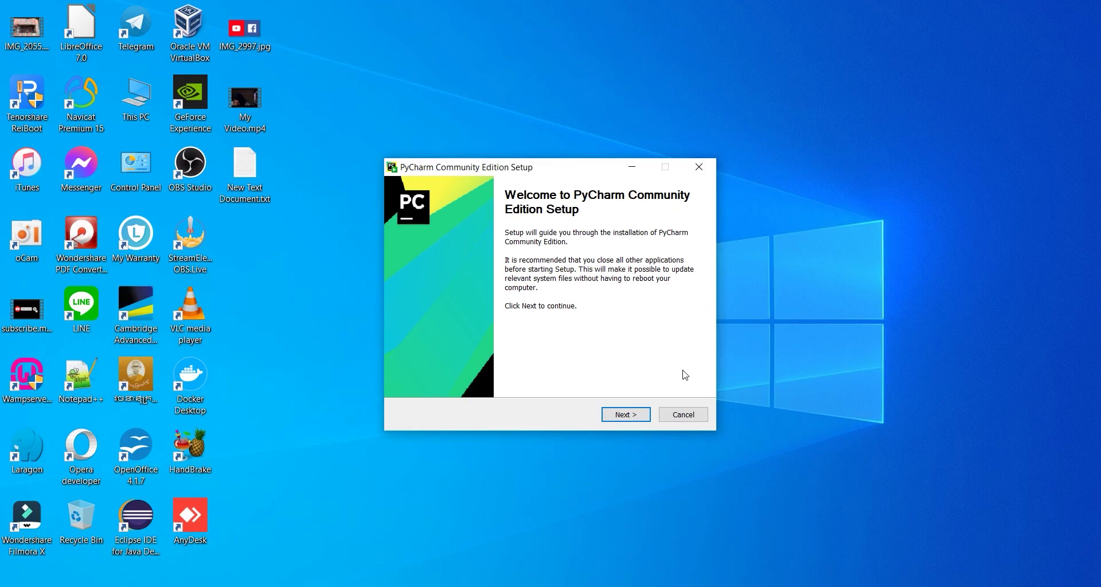
- Keep the default install folder and enable the 64-bit launcher shortcut, "Open Folder as Project" and .py association options
click(638, 416)
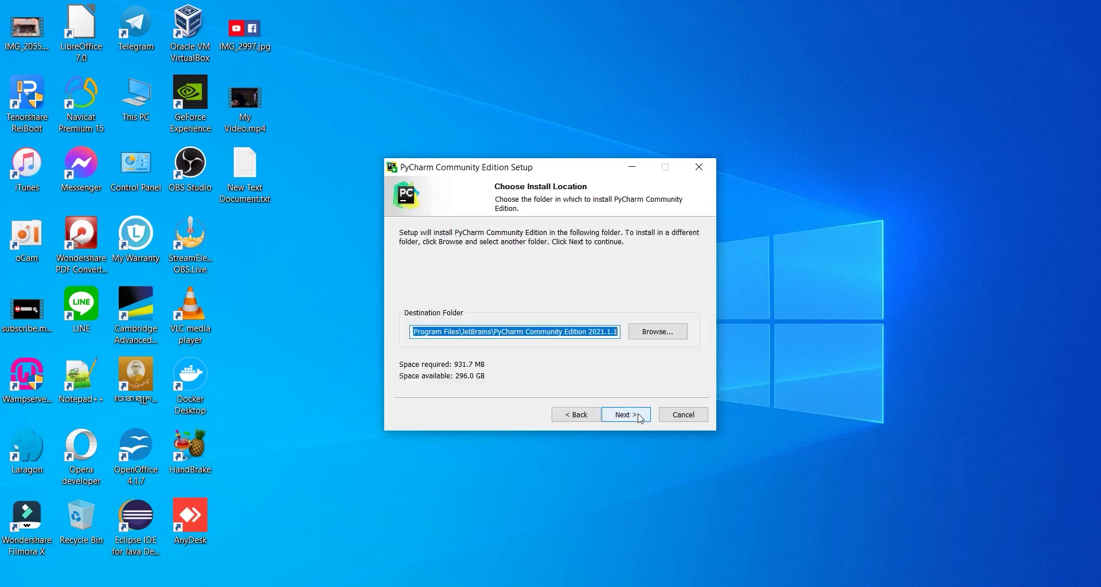
click(640, 418)
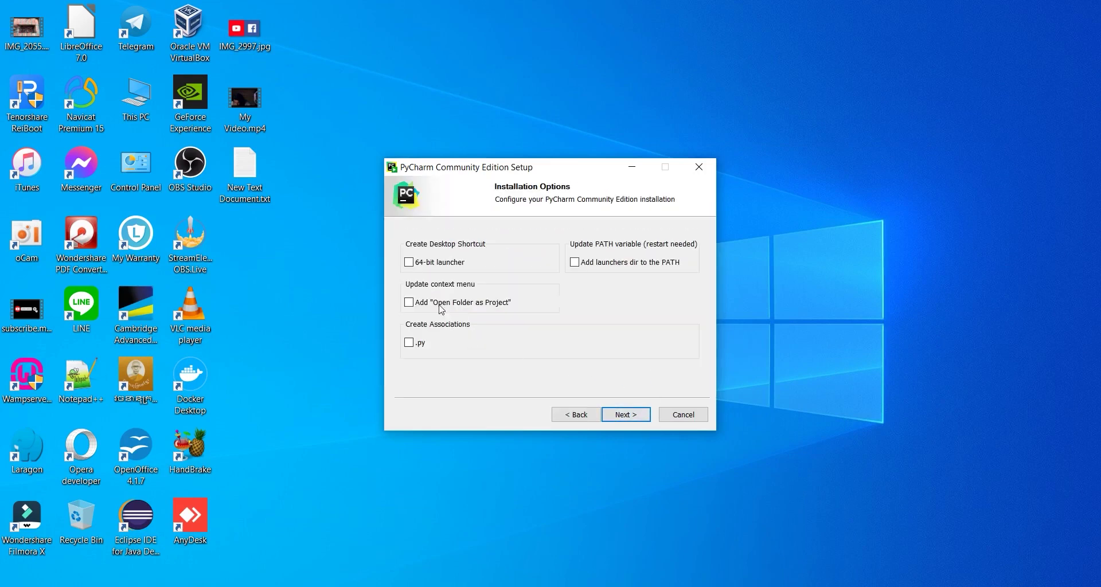
click(440, 263)
click(443, 307)
click(410, 343)
- Install PyCharm Community Edition and finish the setup with the option to run it enabled
click(620, 418)
click(614, 417)
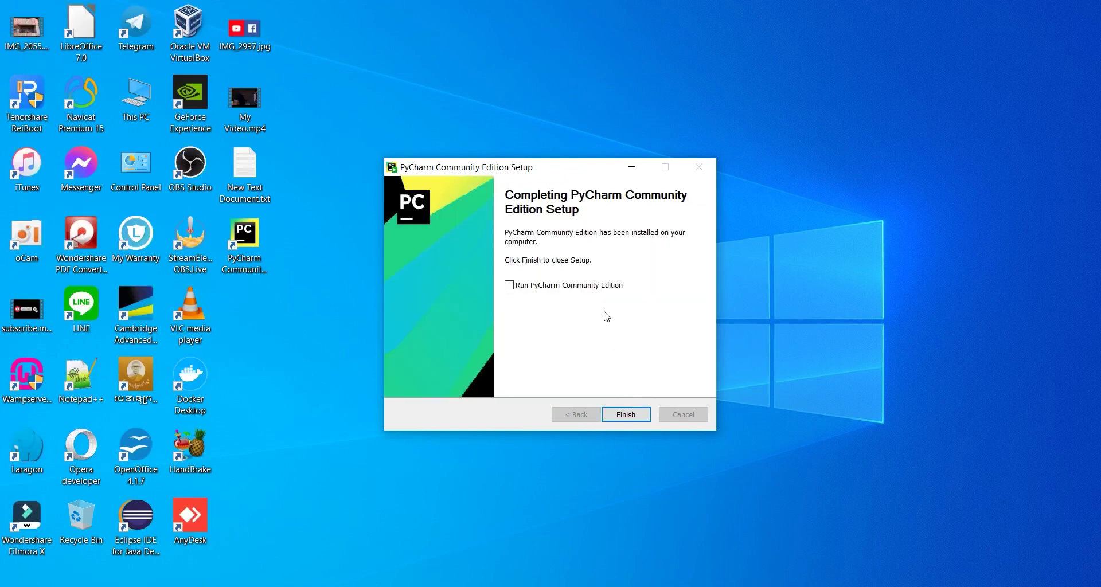
click(596, 287)
click(622, 414)
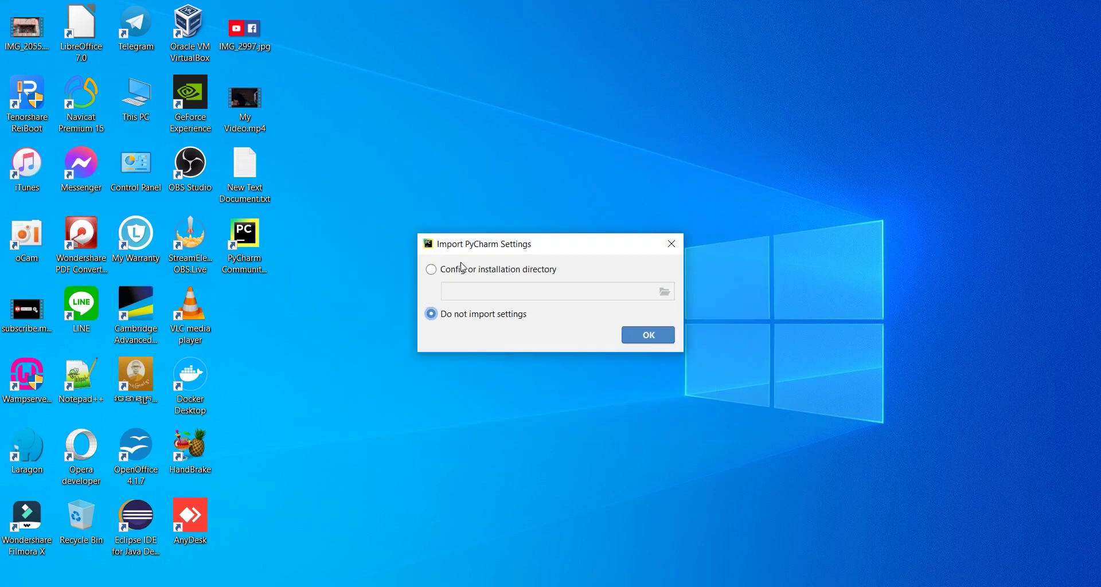
- Try to import PyCharm settings from a config or installation directory with the path left empty
click(497, 270)
click(662, 341)
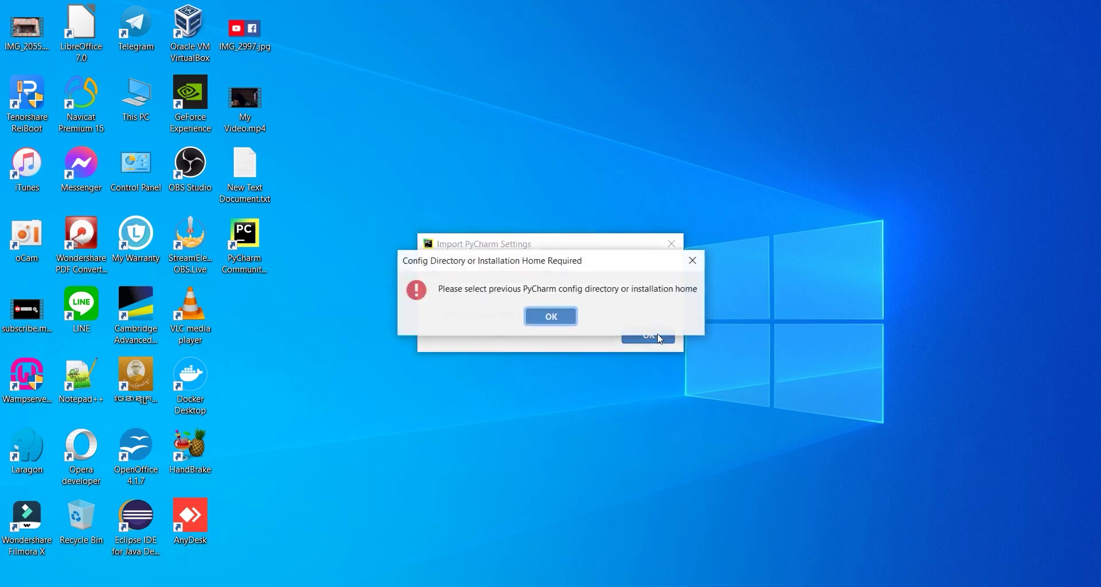
click(556, 313)
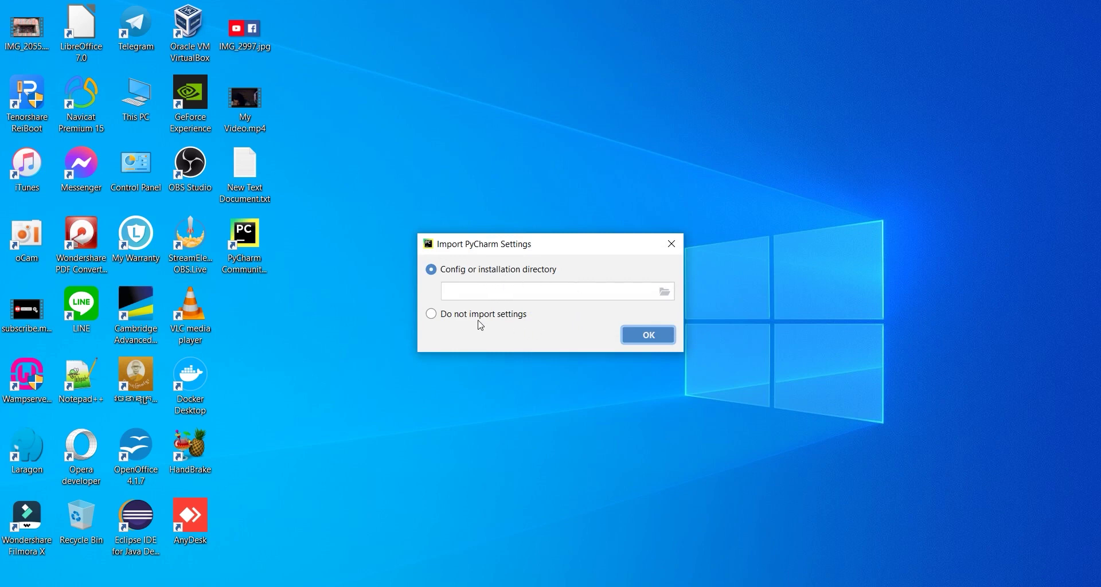
- Choose not to import settings and continue to the PyCharm welcome window
click(493, 315)
click(649, 336)
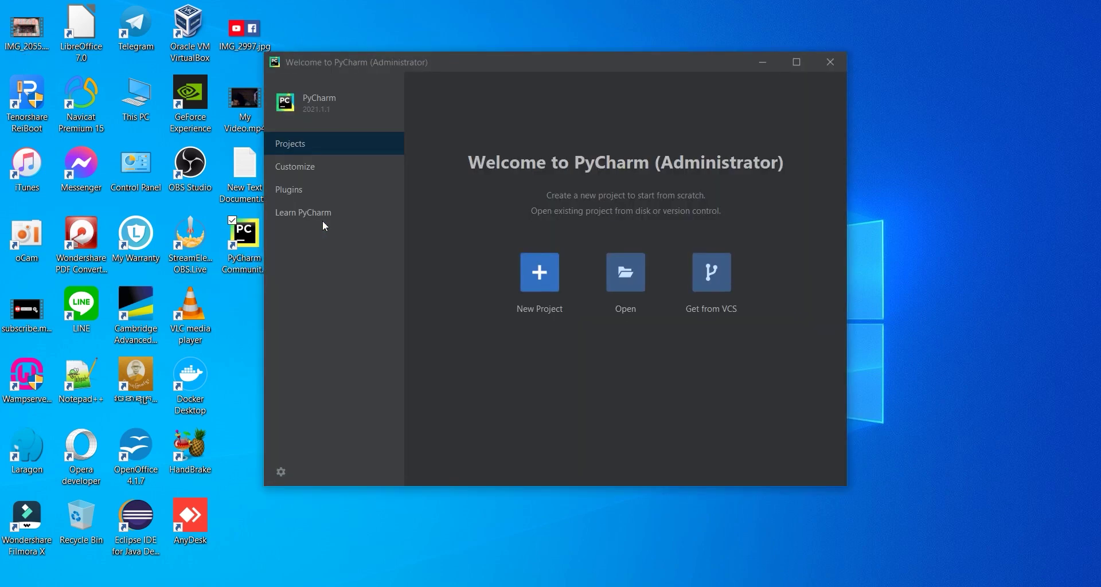
- Start a new project and create a folder named MyProject on drive D while browsing for its location
click(546, 275)
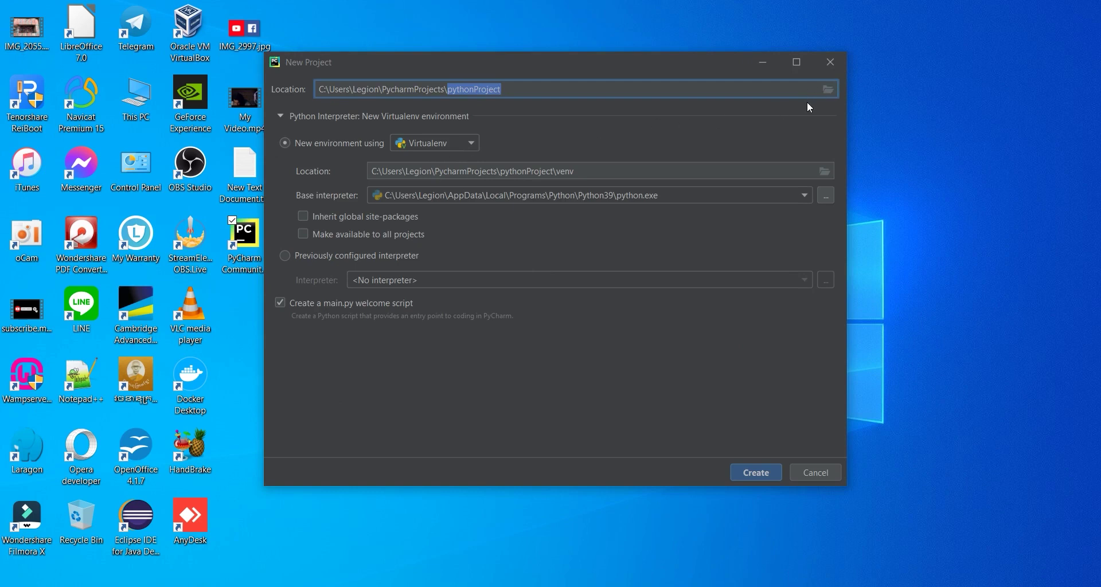
click(825, 90)
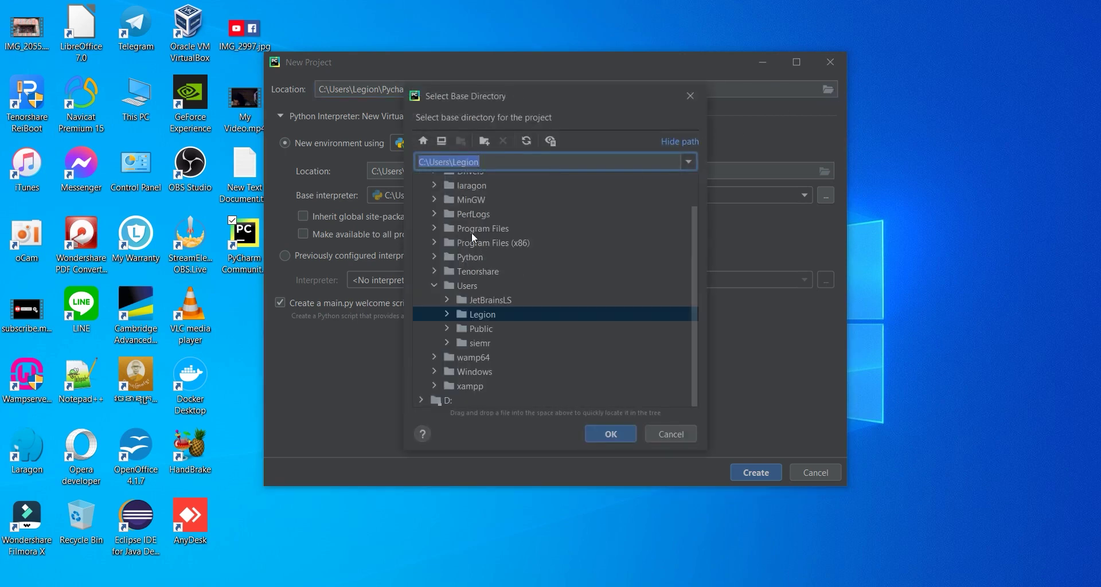
click(421, 400)
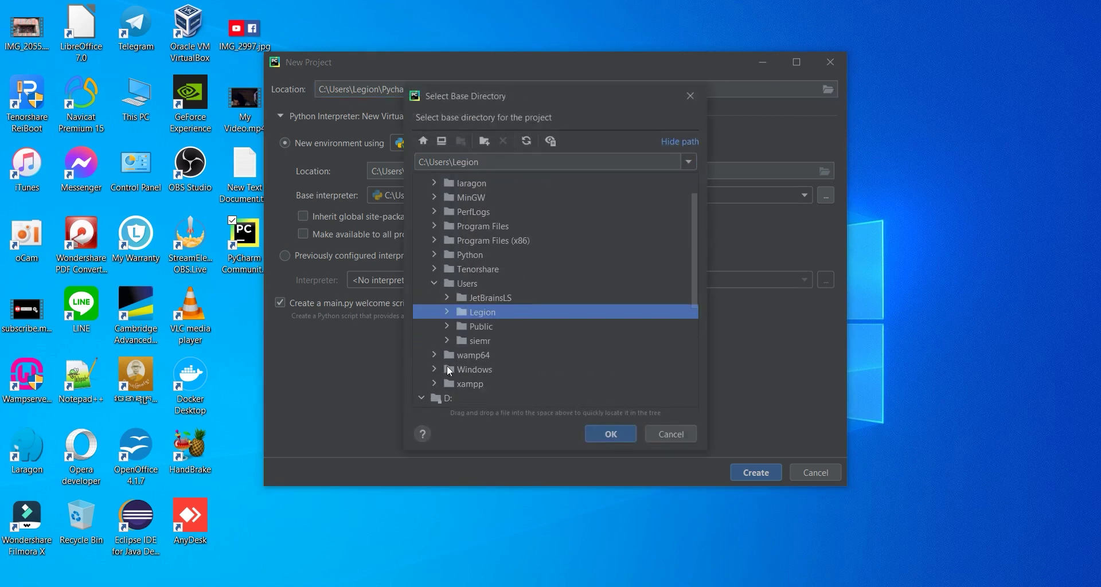
click(454, 238)
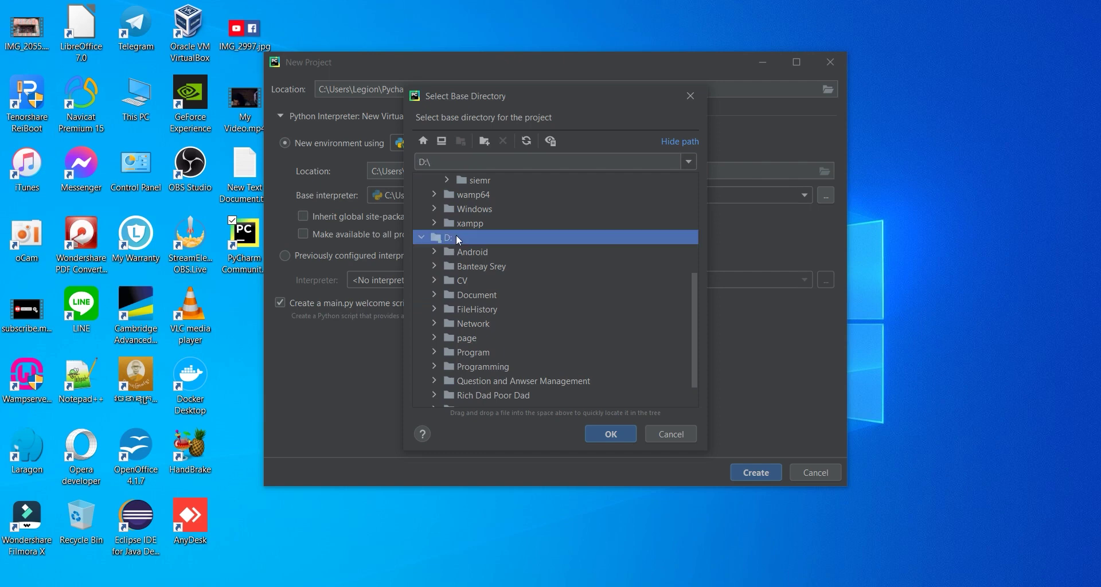
click(485, 142)
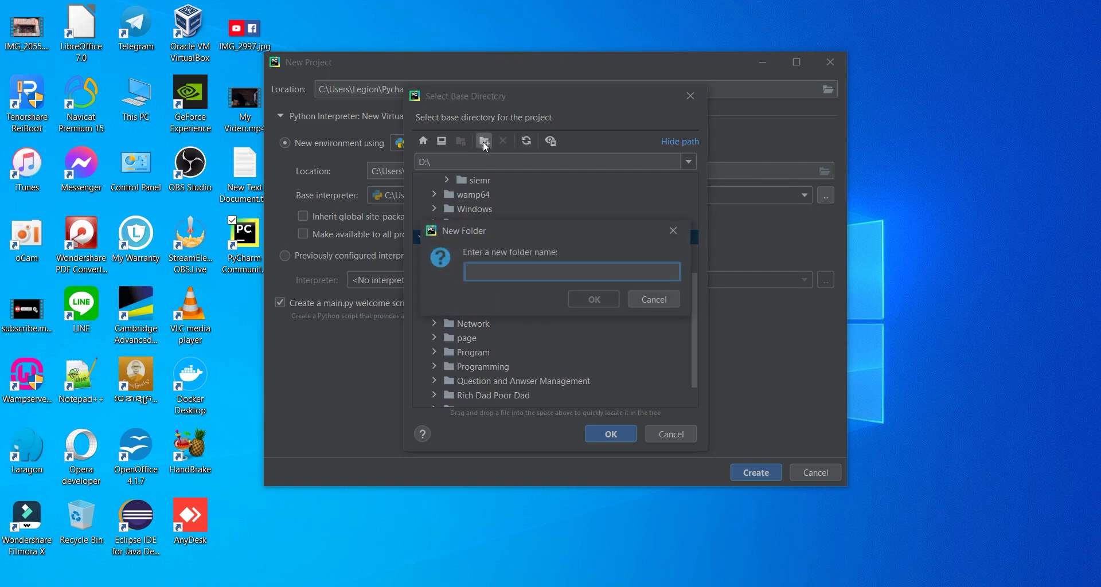
text(My)
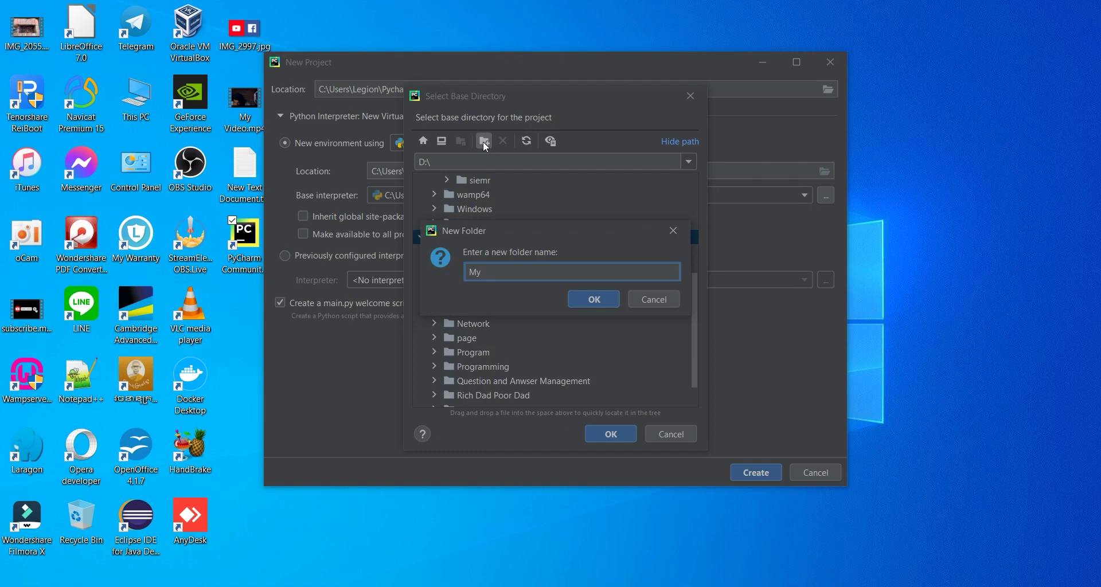
text(Project)
click(585, 305)
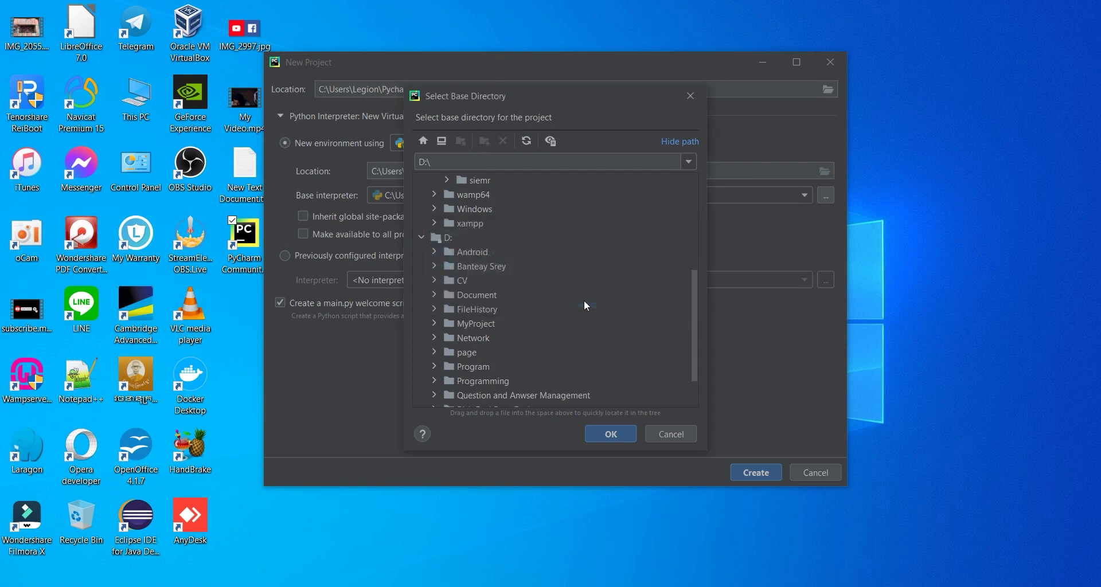
- Choose D:\MyProject as the base directory and create the project with the default Virtualenv settings
scroll(498, 292, up, 3)
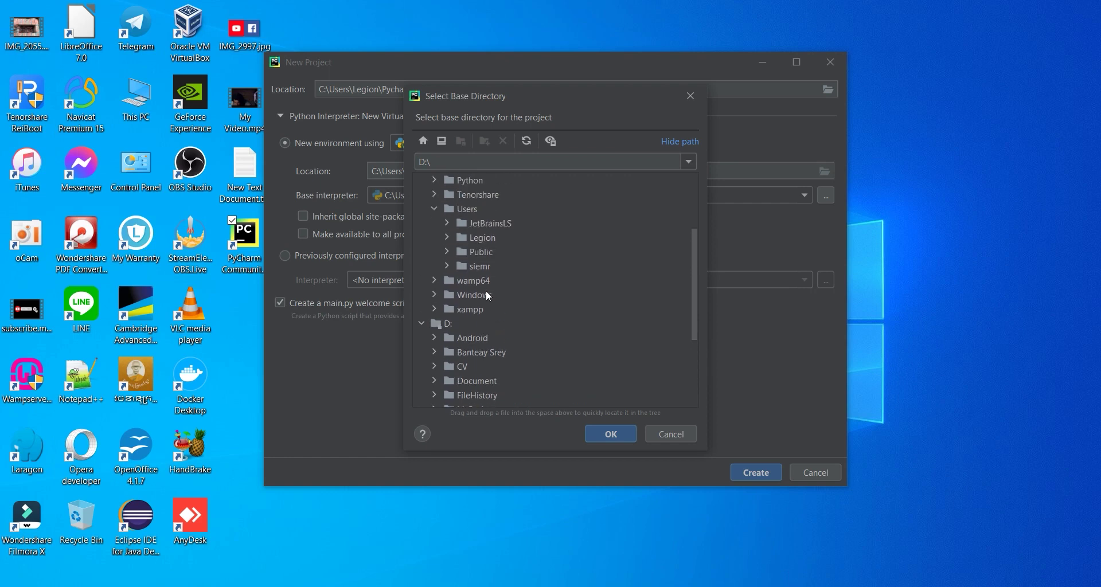
scroll(489, 295, down, 3)
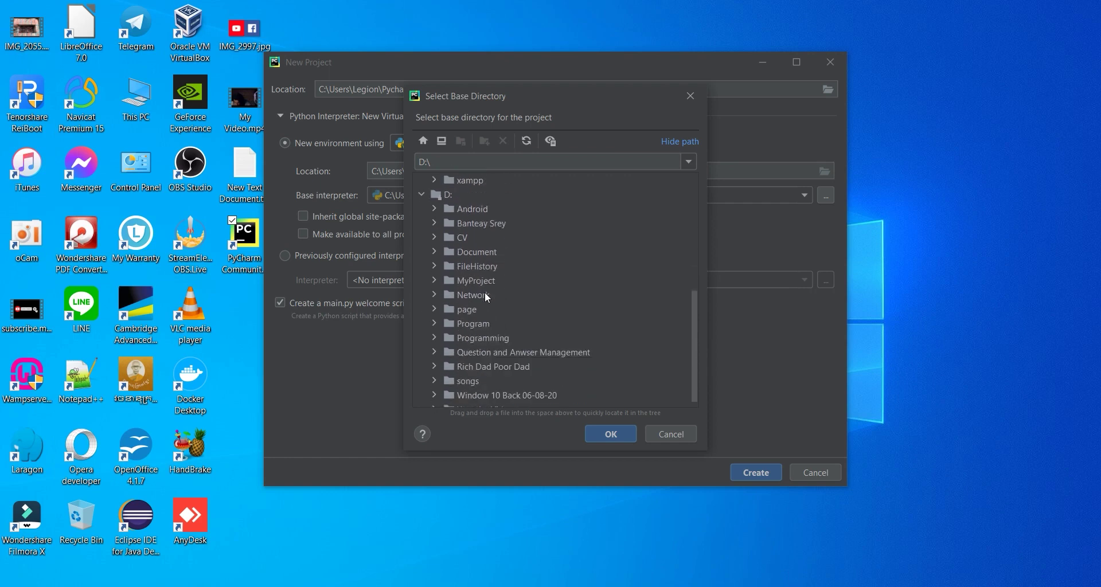
scroll(487, 297, down, 1)
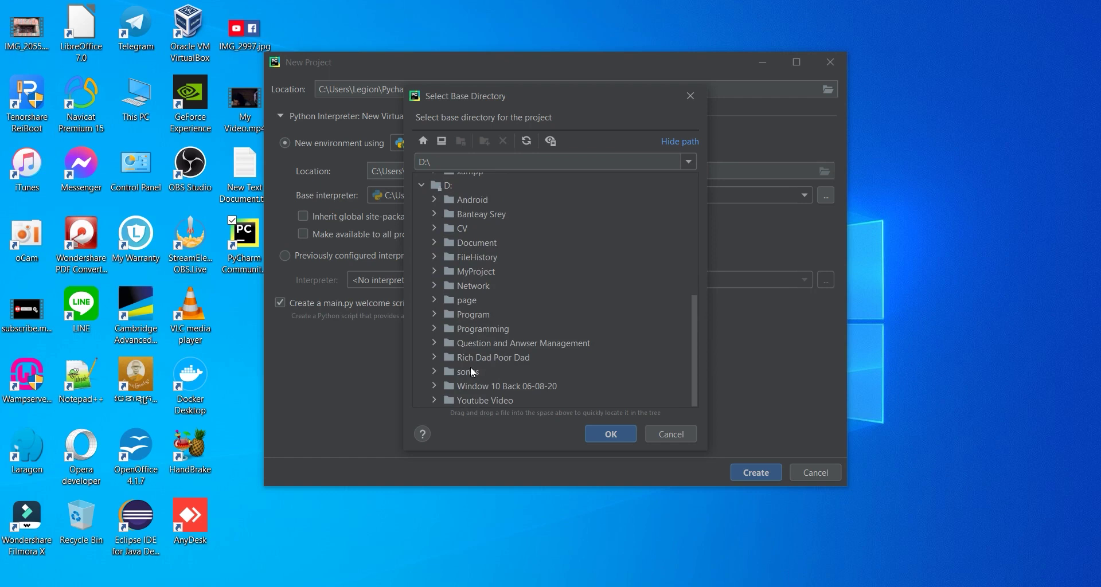
click(462, 273)
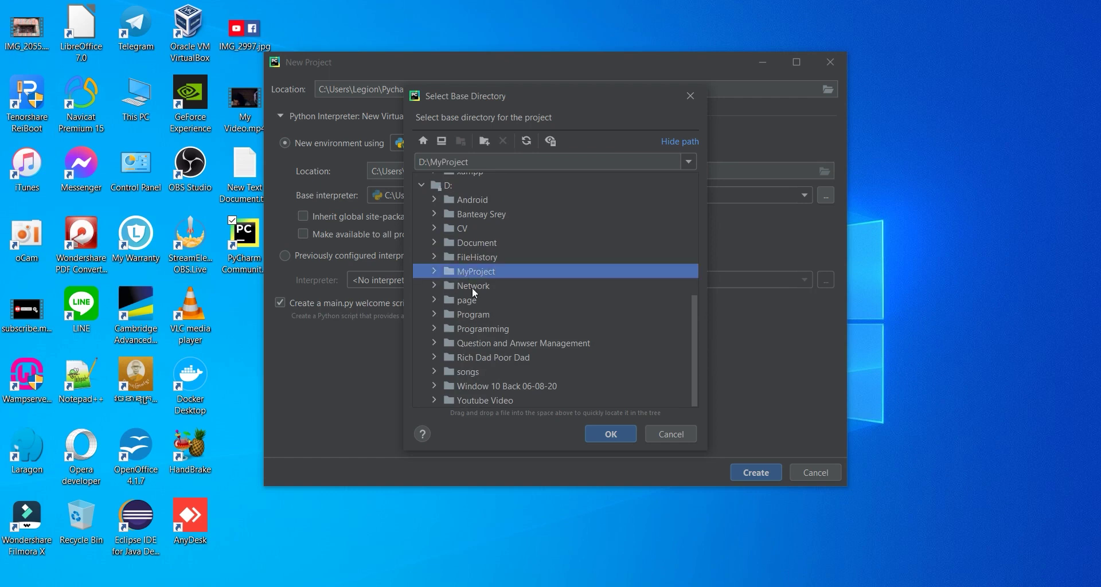
click(611, 434)
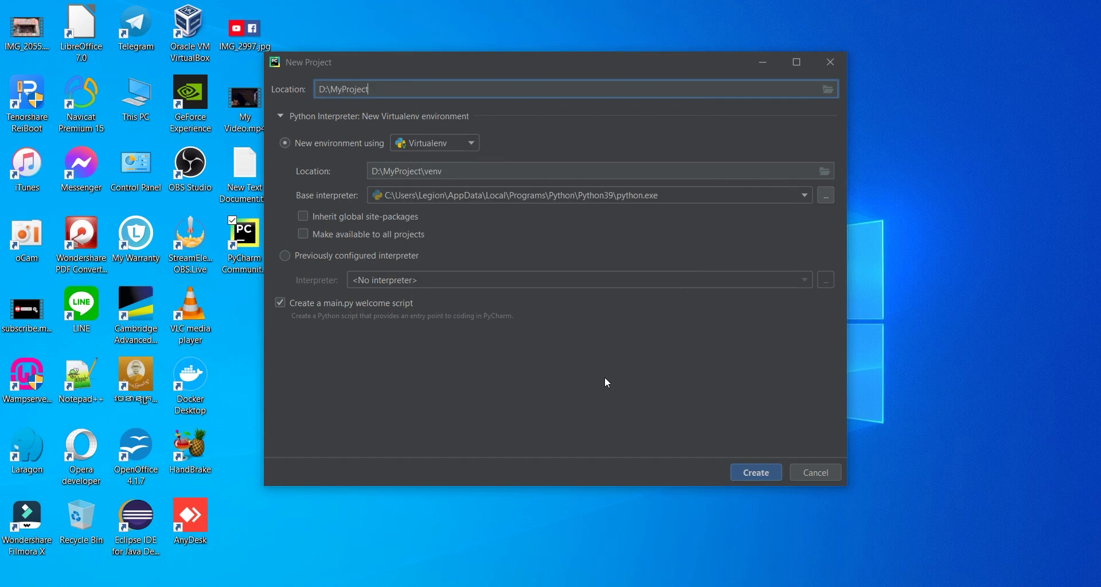
click(746, 469)
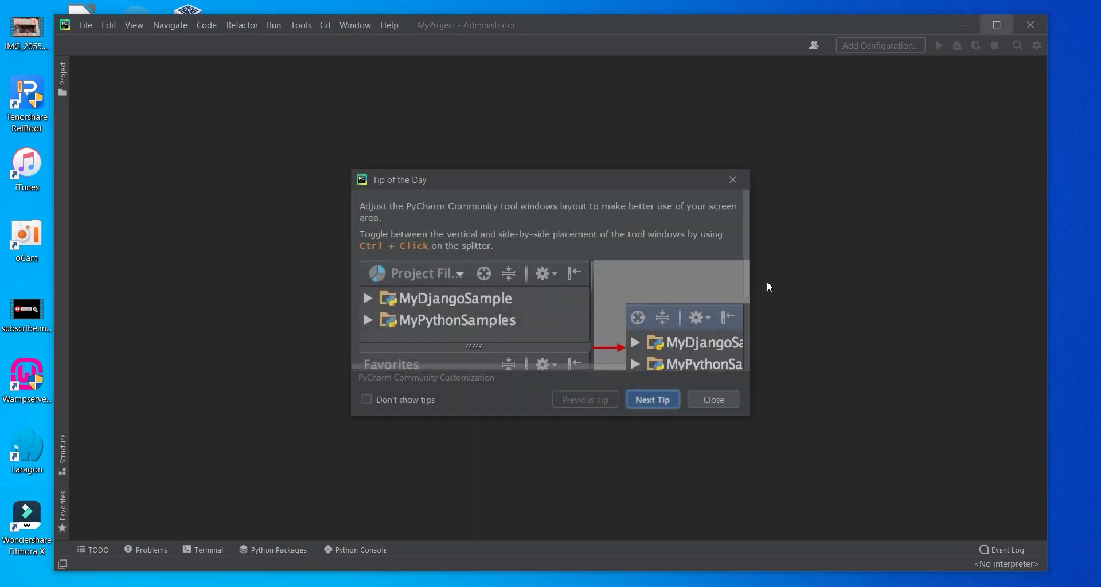
- Dismiss the Tip of the Day and maximize the MyProject window
click(720, 405)
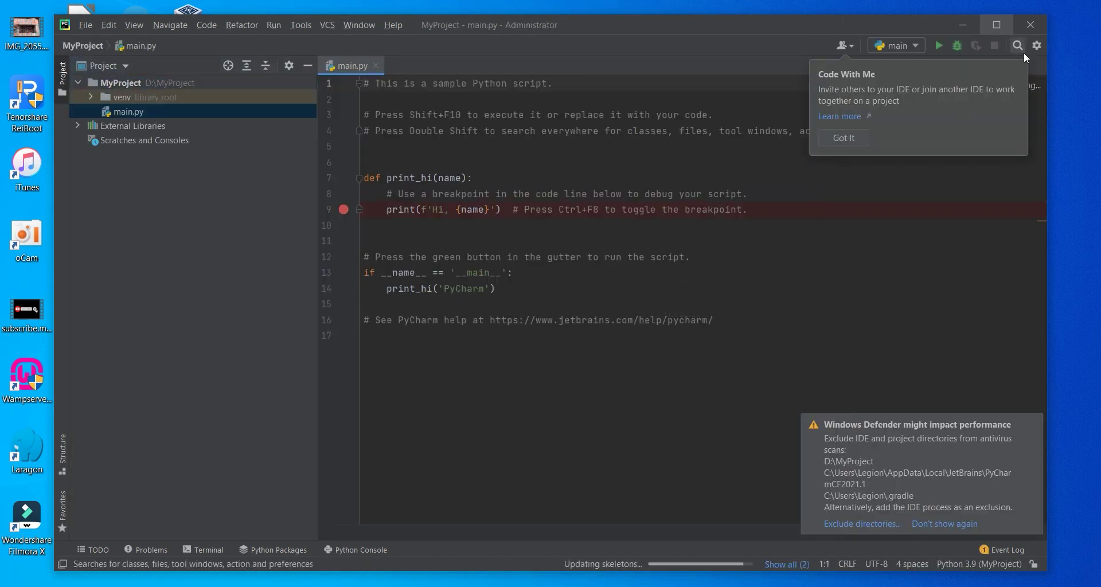
click(995, 21)
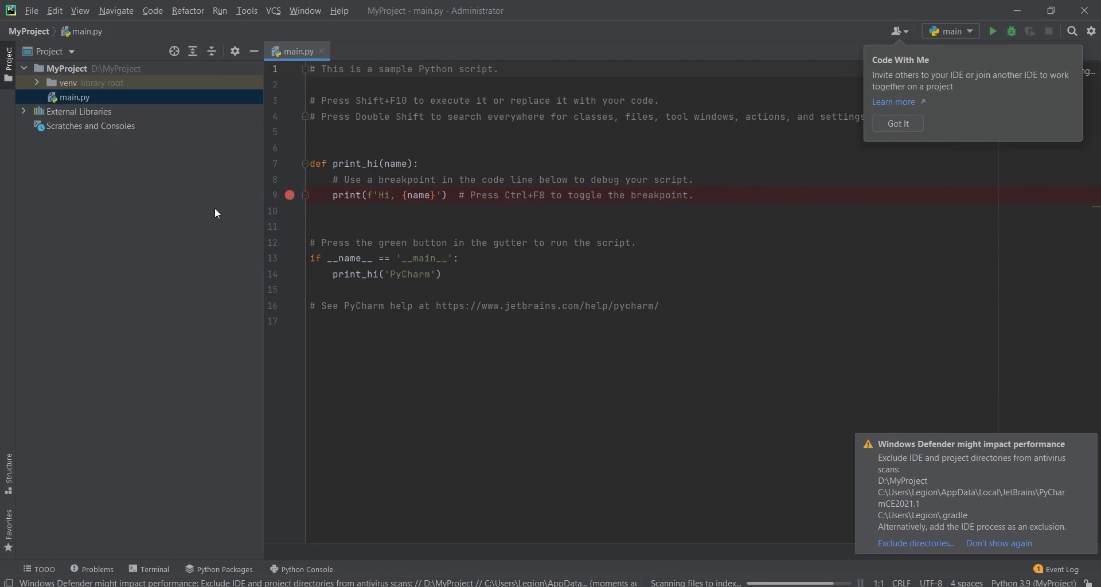
click(73, 53)
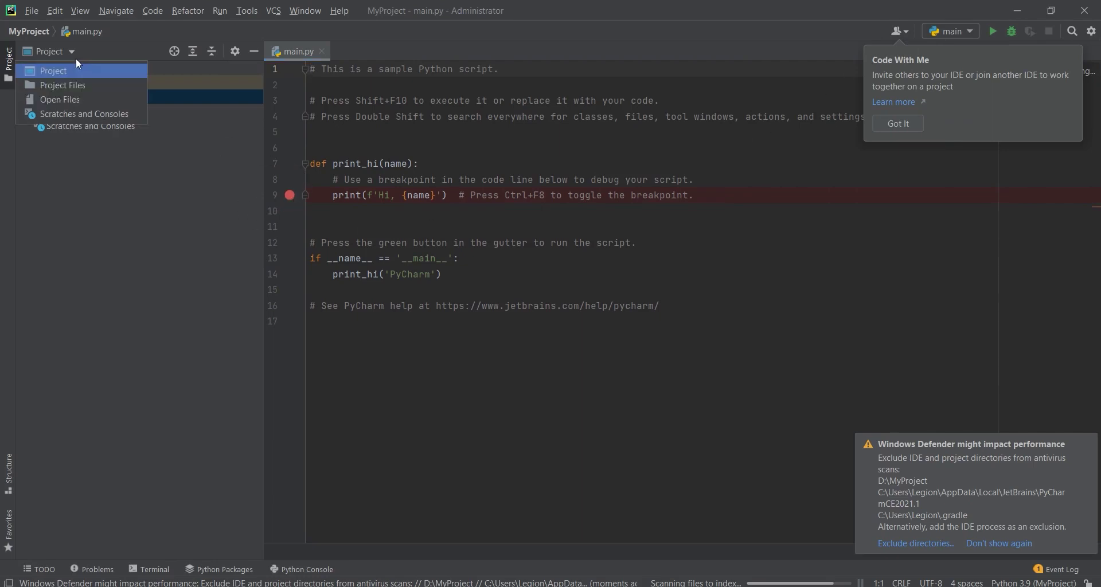
click(184, 65)
- Create a new Python file named Hello in the MyProject root folder
click(188, 67)
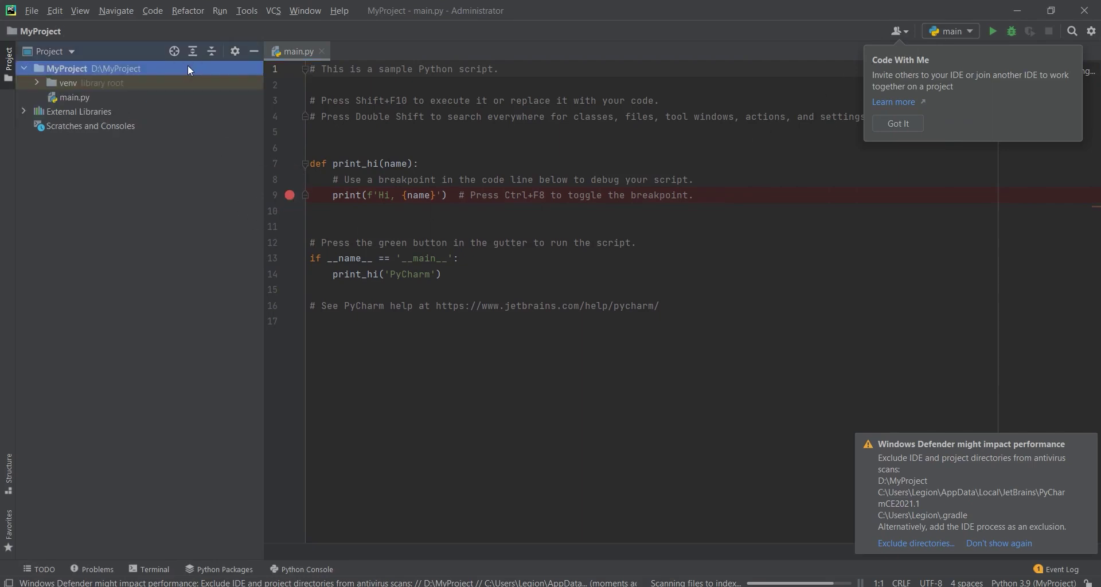
right_click(189, 67)
mouse_move(246, 74)
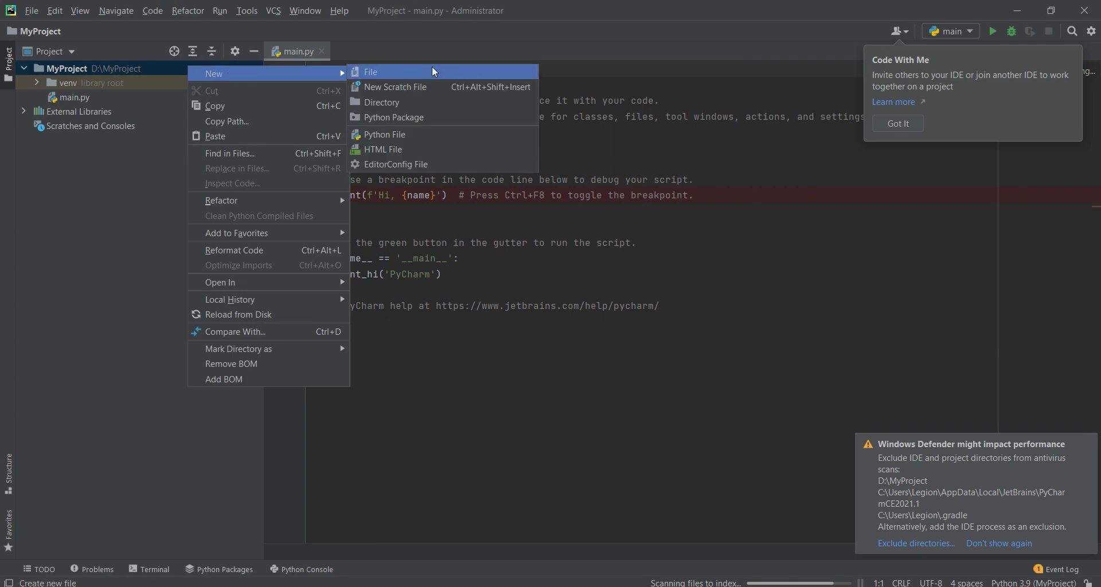
click(437, 131)
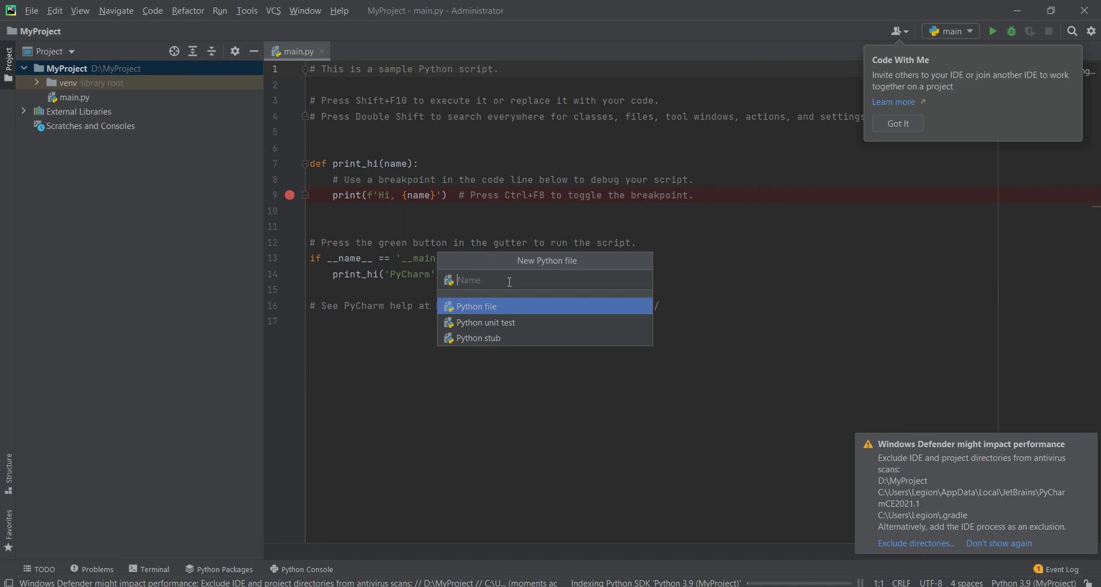
text(He)
key(Return)
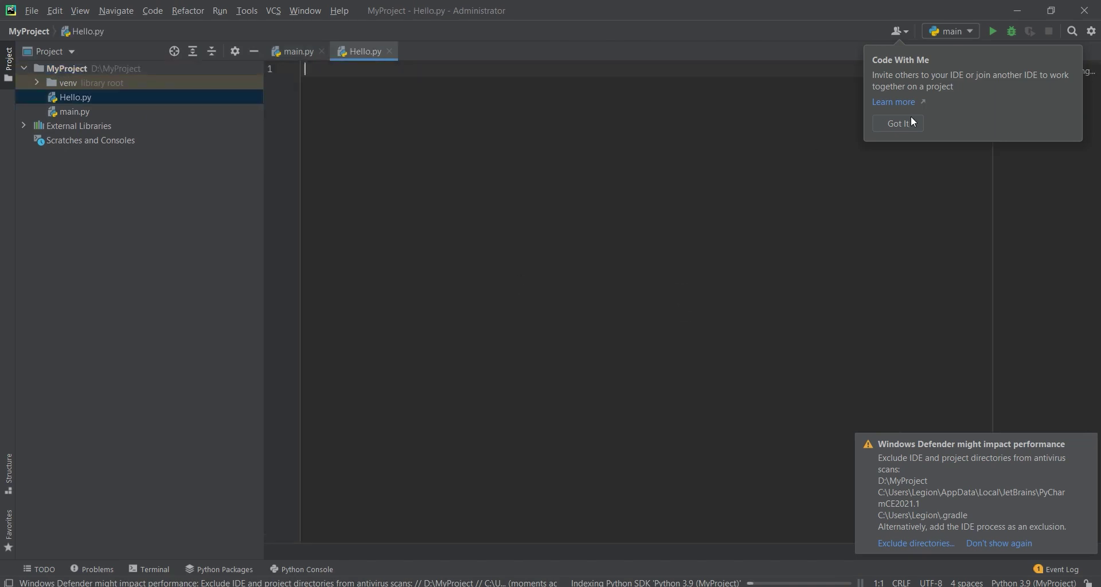
- Dismiss the Code With Me hint and stop the Windows Defender performance notification from showing again
click(910, 121)
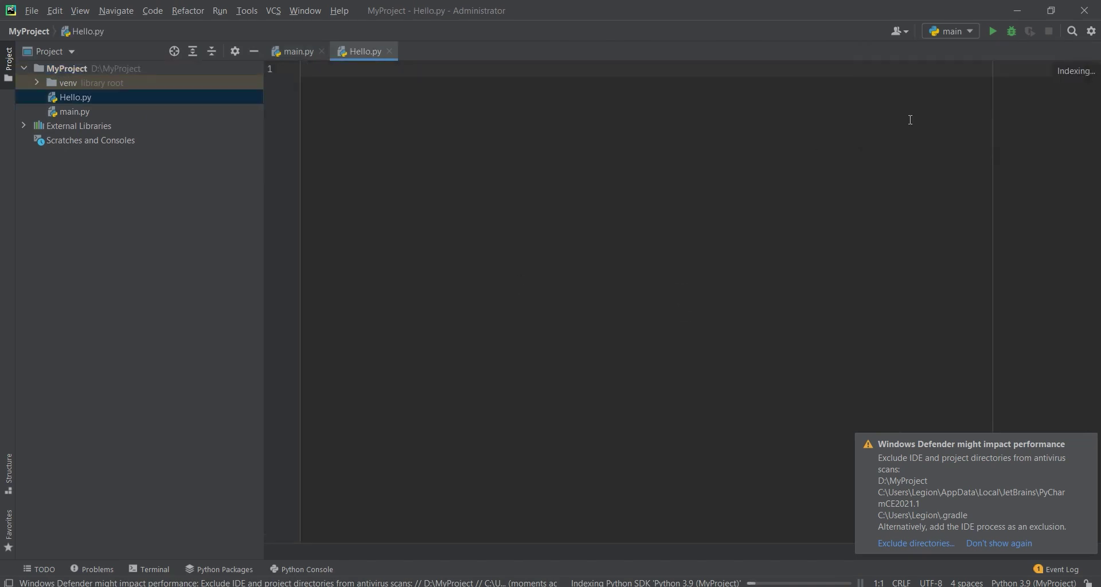
click(998, 544)
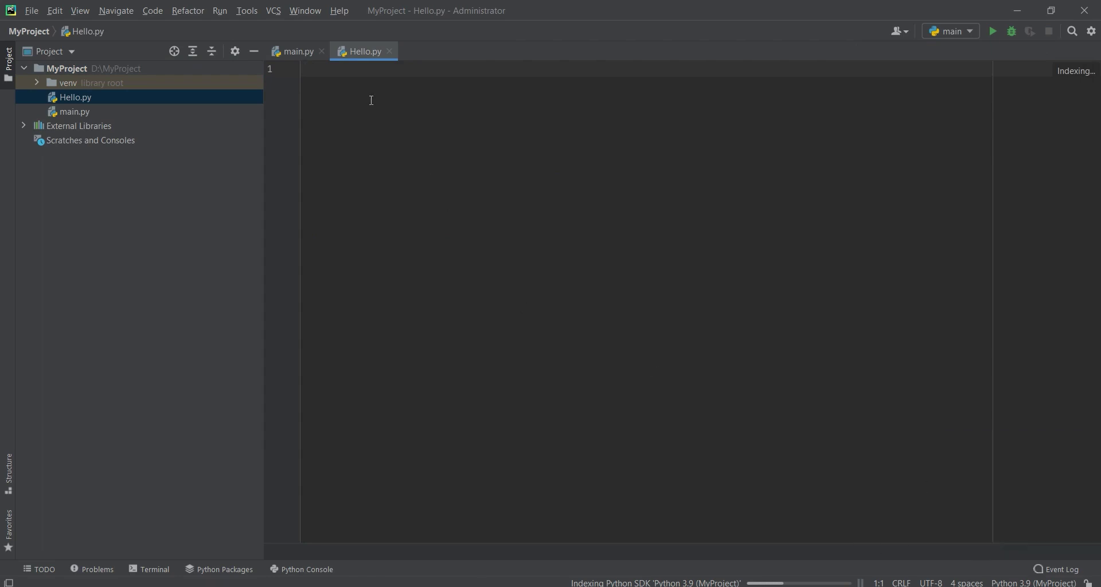
- Write print("Hello World") in Hello.py, run the file and highlight the printed text in the output
text(rint("Hello)
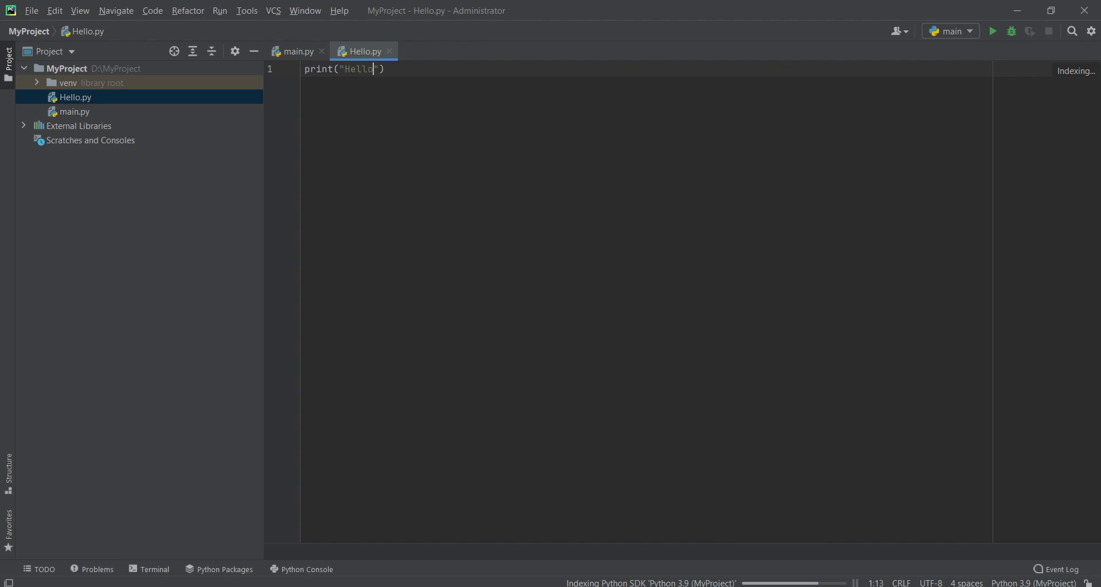
text( World)
right_click(439, 66)
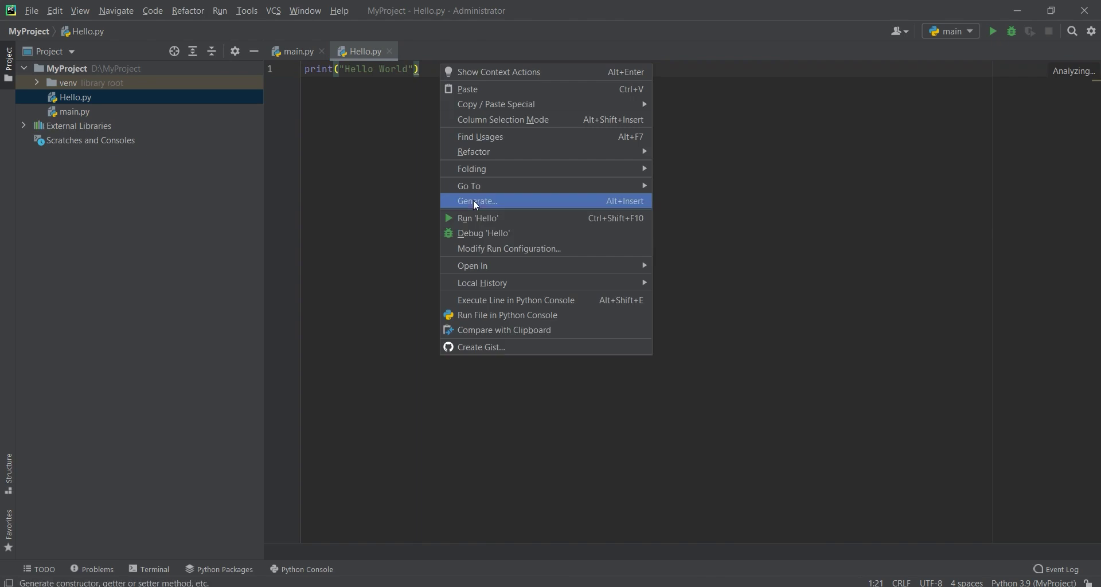
click(477, 216)
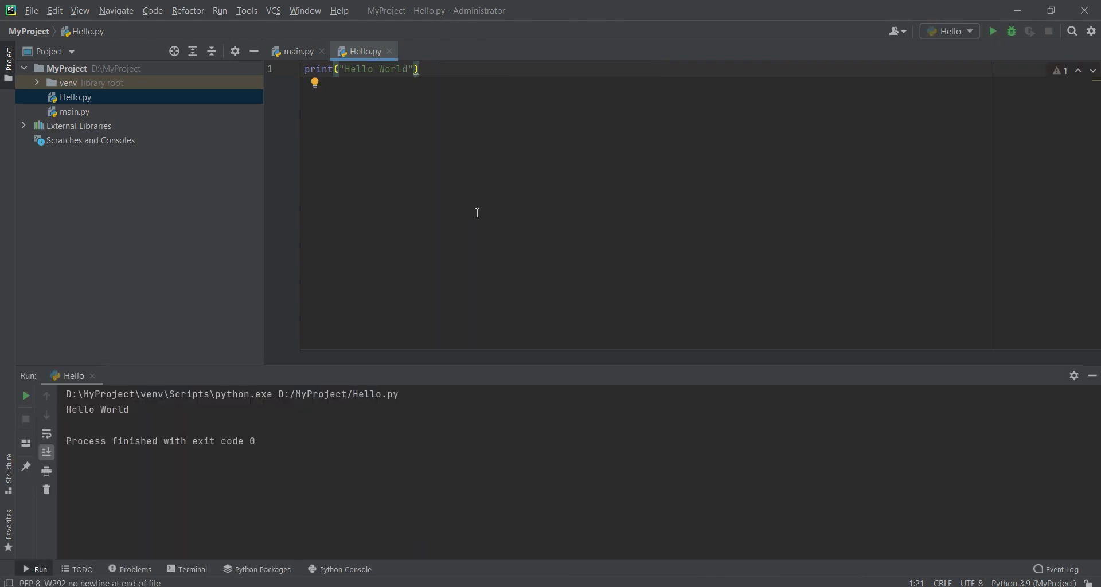
drag(145, 412, 34, 411)
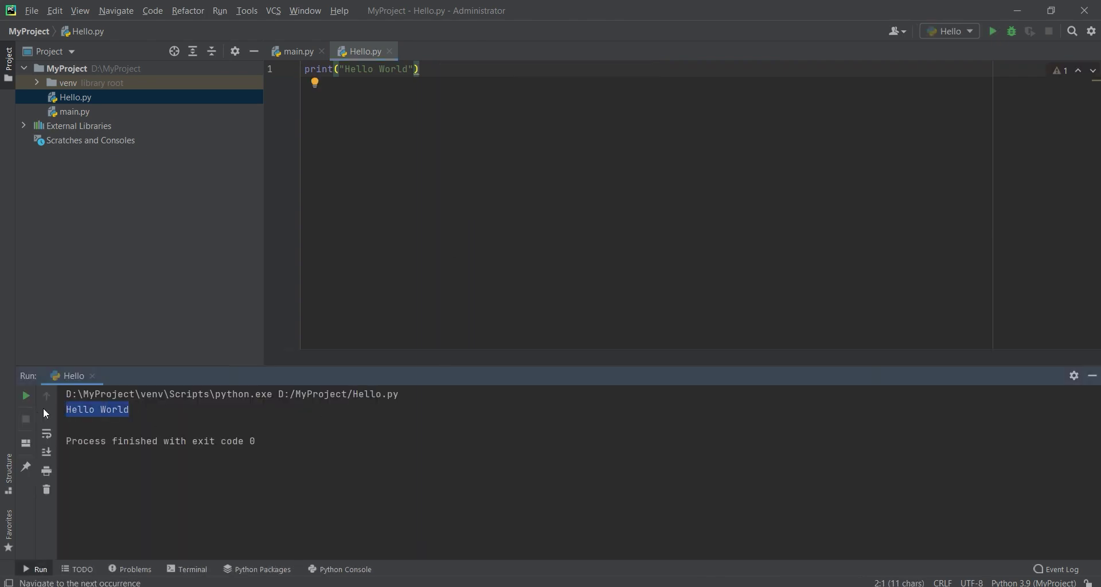
- Add on line 3 print("Thank you everyone for watching my video don't forget subscribe, like, cement and share ")
key(Return)
key(Return)
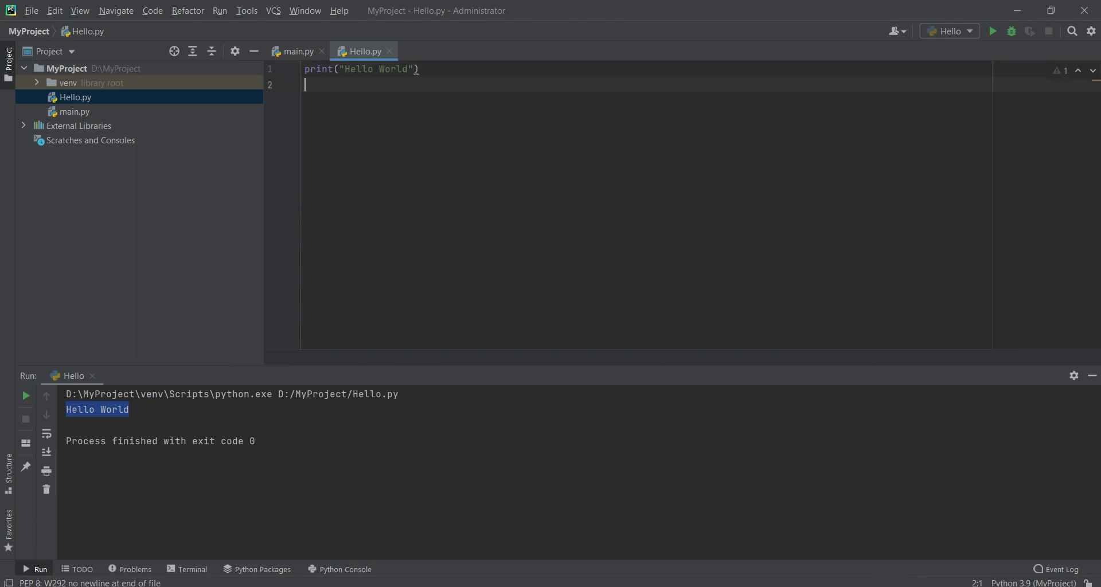
text(print)
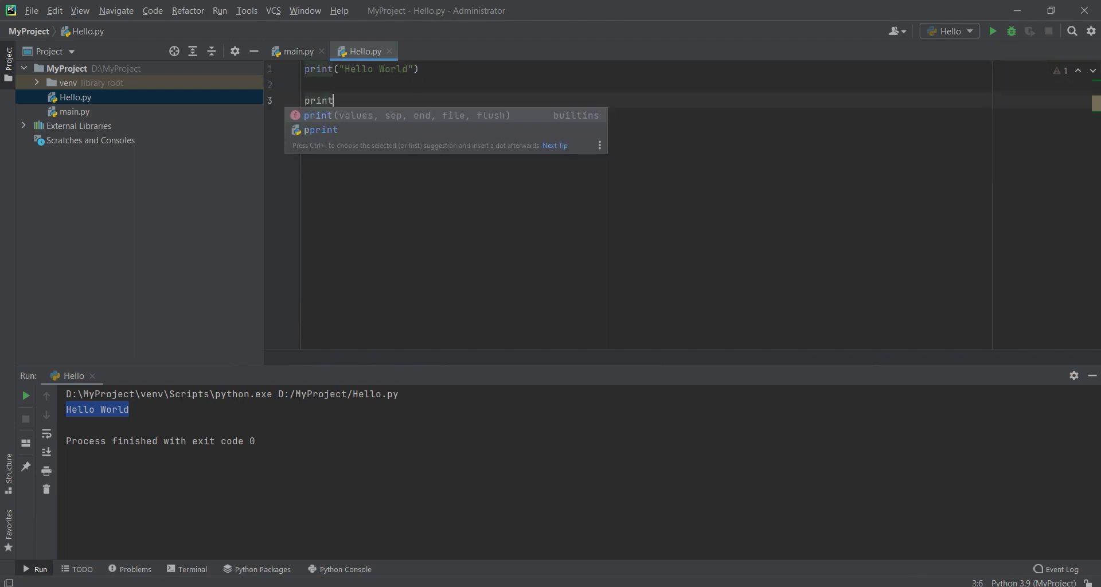
key(Return)
text(")
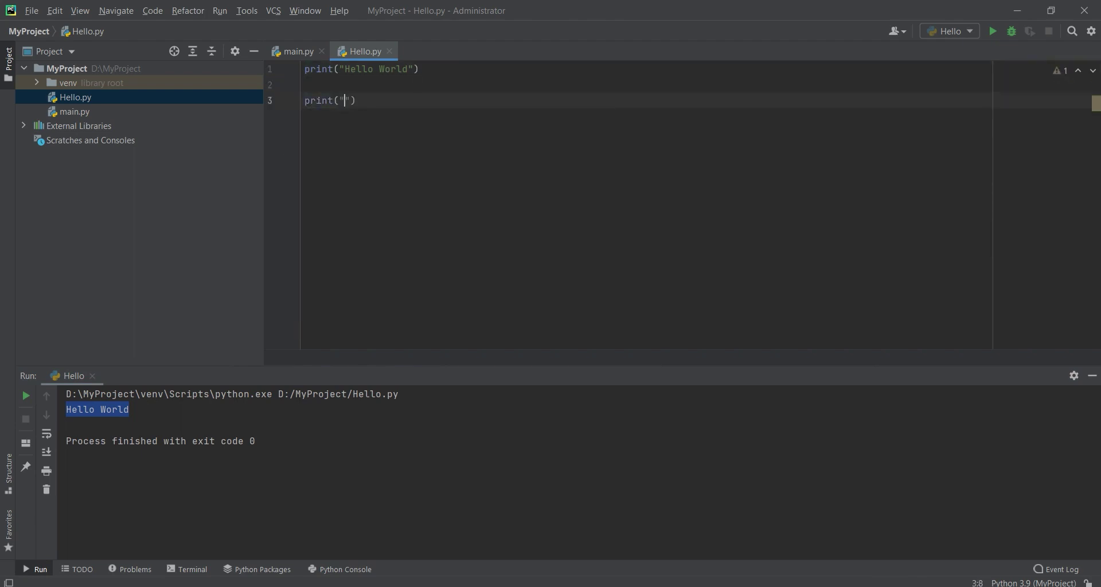
text(W)
key(BackSpace)
text(Thank you everyon)
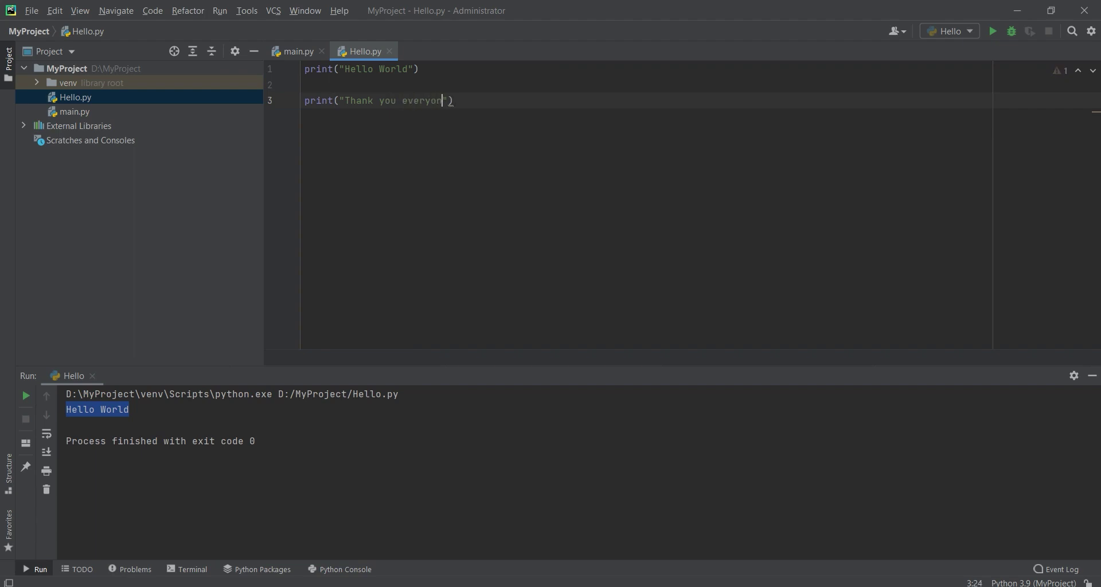
text(e for wa)
text(tching my)
text( video )
text(don)
text('t for)
text(get subsc)
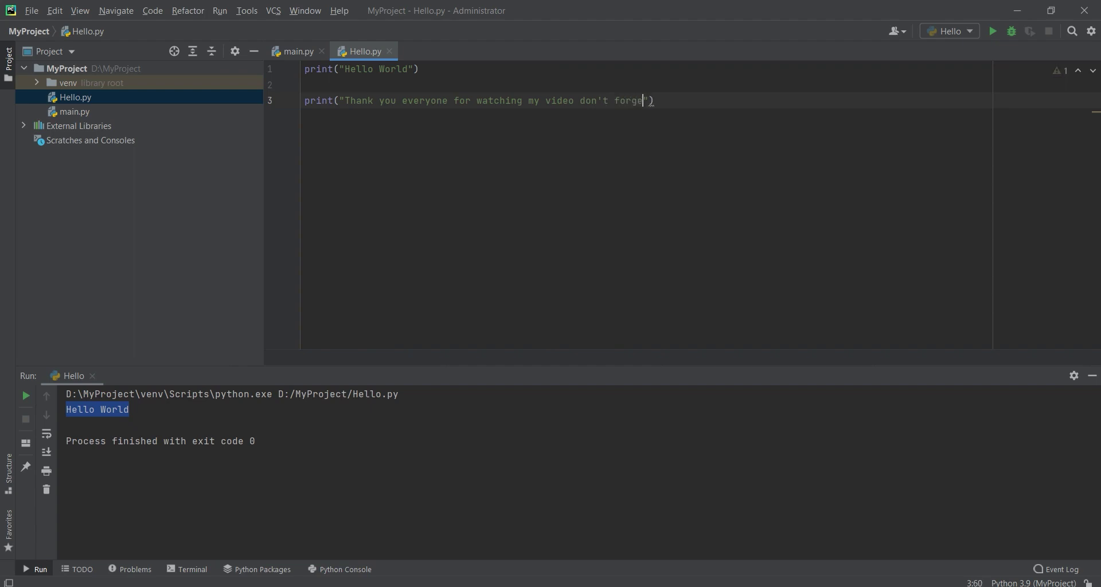
text(ribe, like, cement and share)
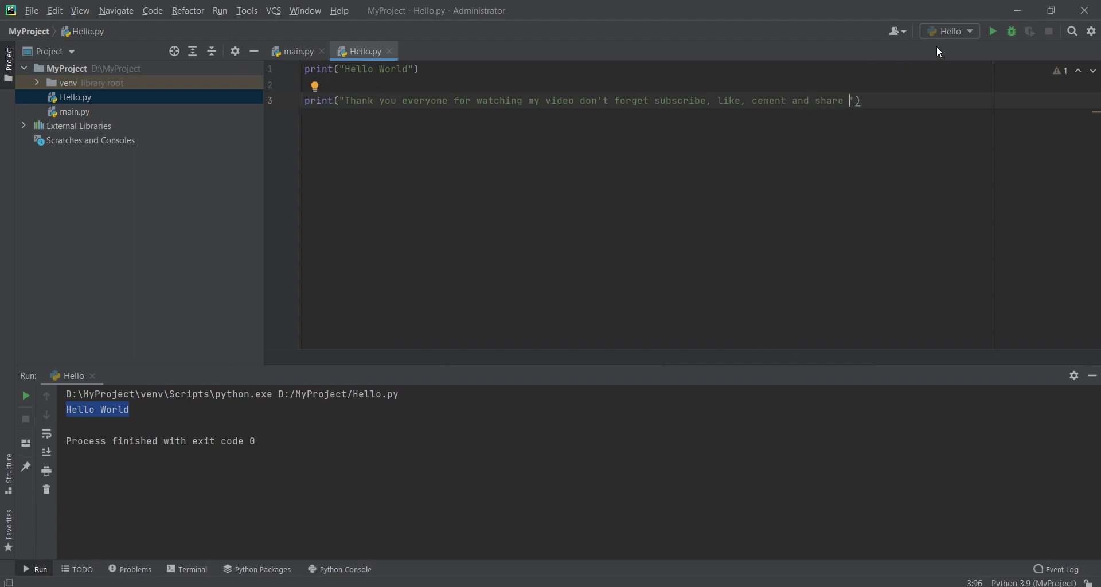
- Run the Hello script again and highlight the thank-you line in its output
click(992, 31)
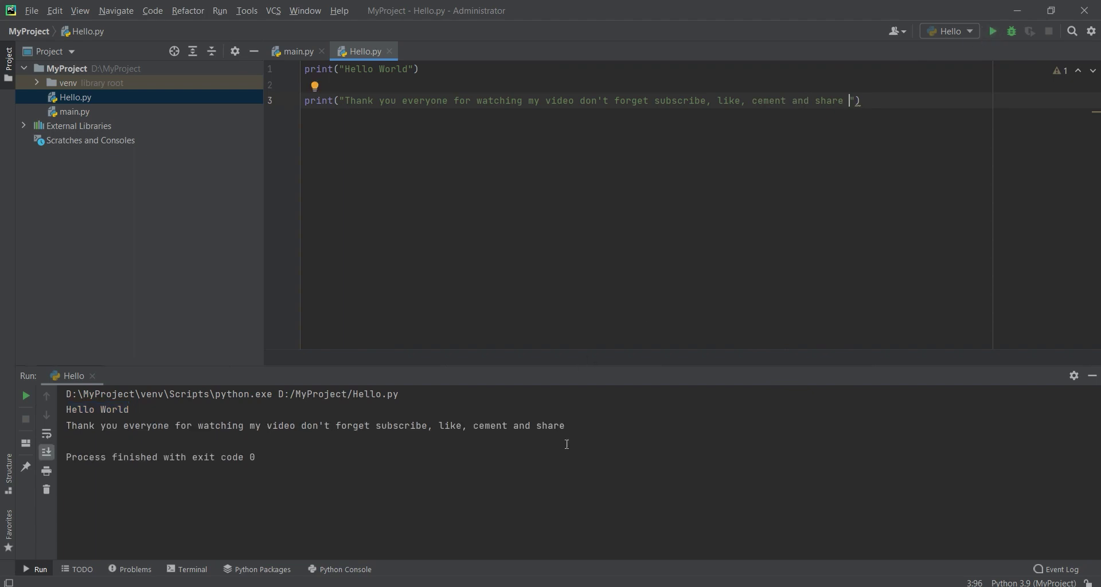
drag(570, 420, 35, 428)
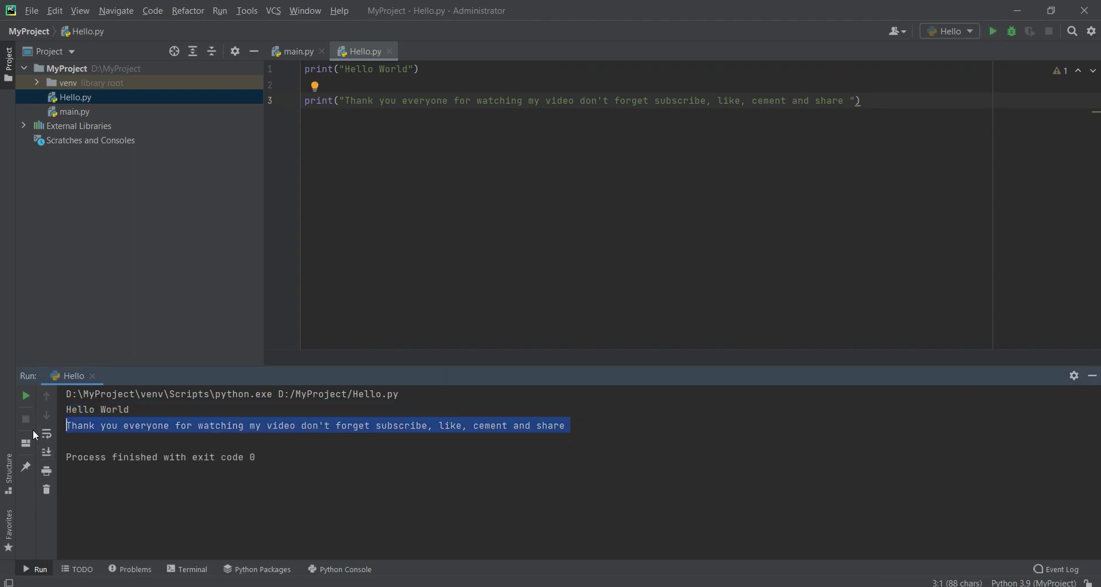